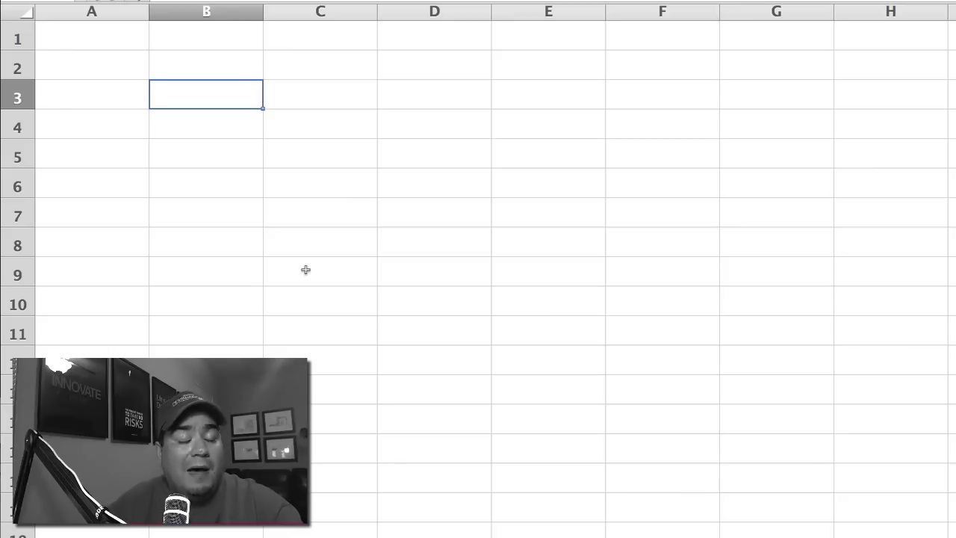
Step: Enter "Membership Site" in cell B3 and narrow column B to about a quarter of its width
type("Membership Site")
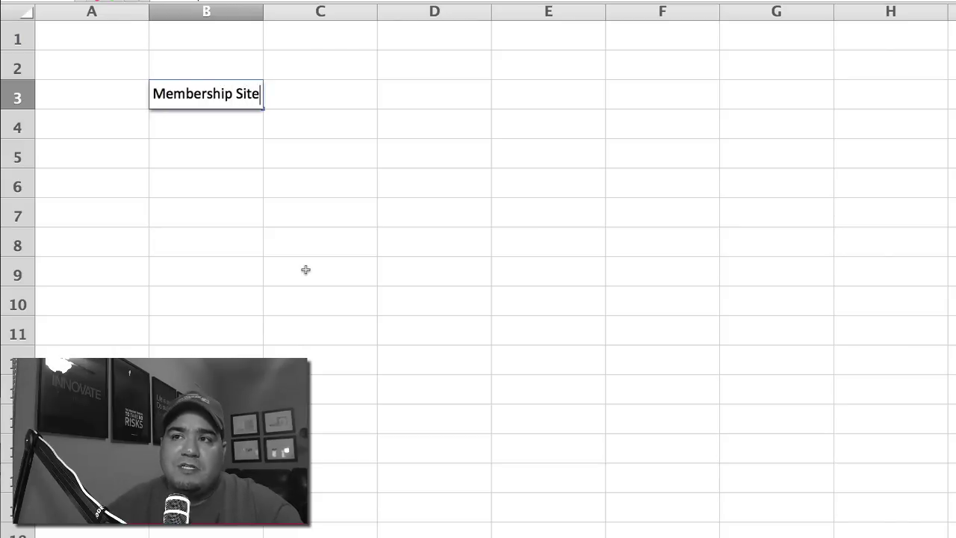
key("Return")
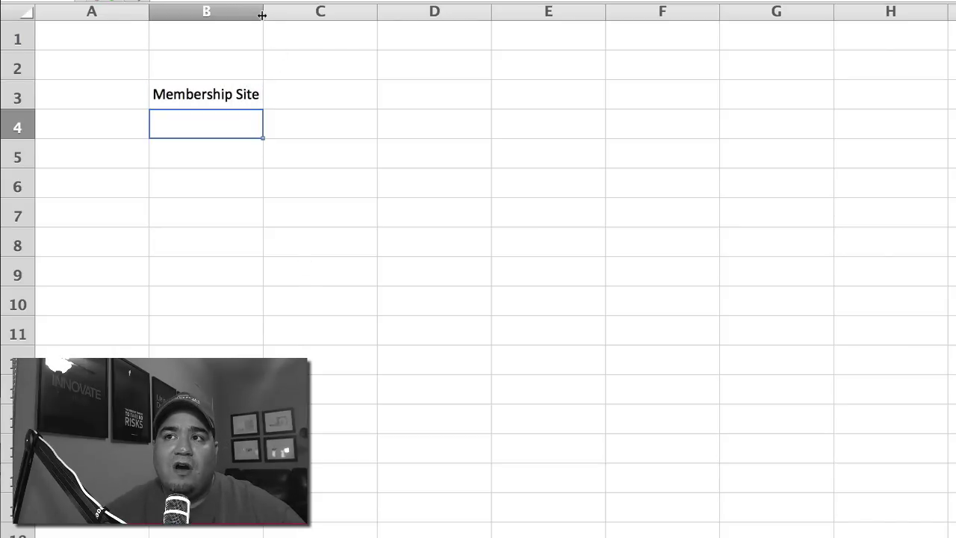
left_click_drag(263, 16, 178, 21)
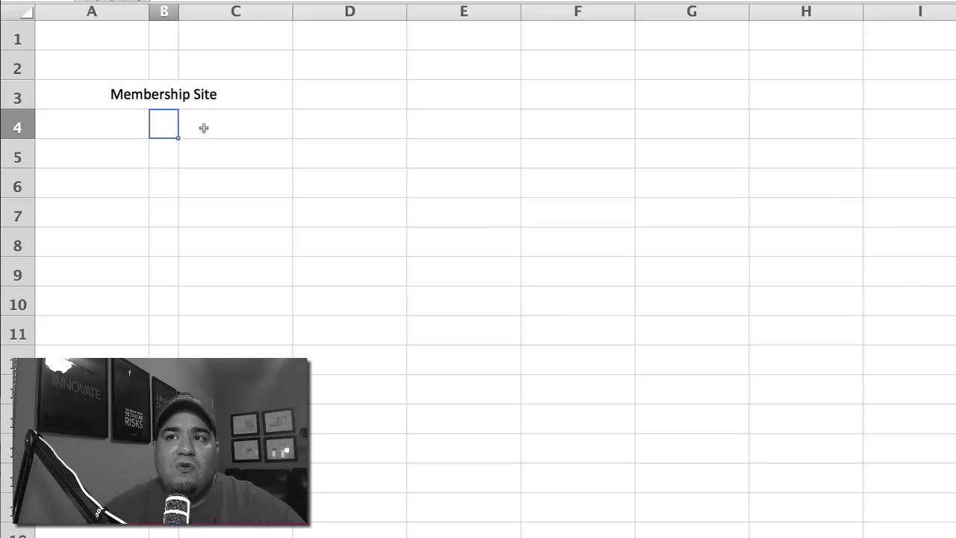
Step: Enter the task "Evaluate / Select Plugin" in cell C4, indented one column under the Membership Site heading
left_click(204, 128)
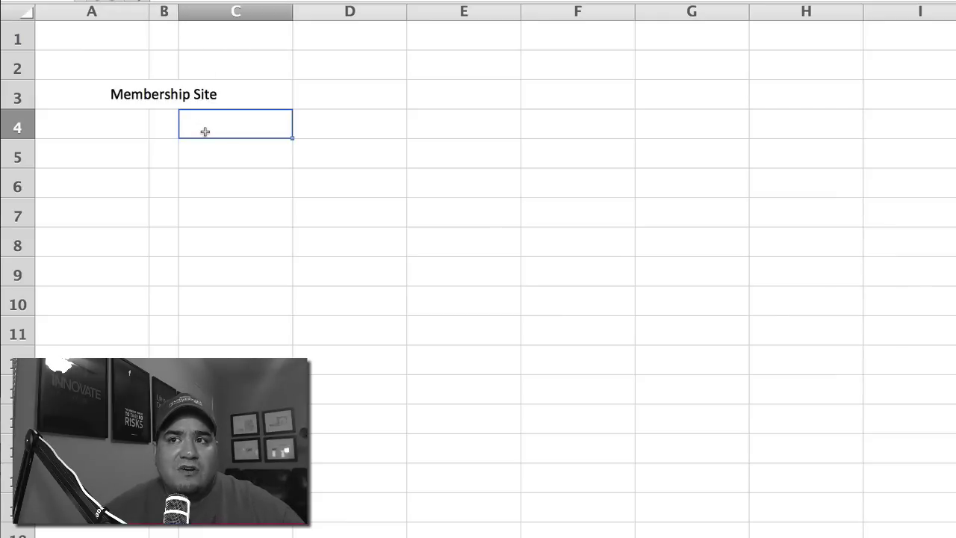
type("Eva")
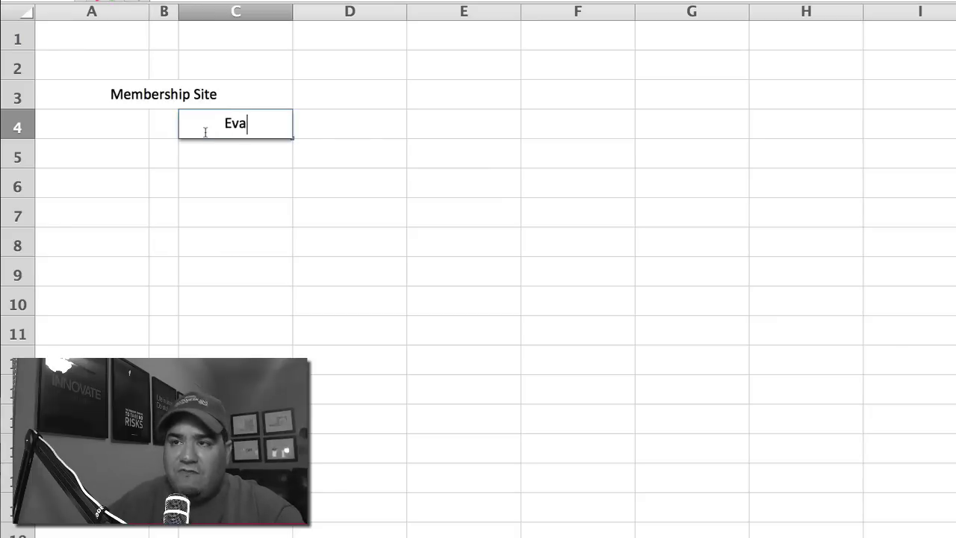
type("luate  /")
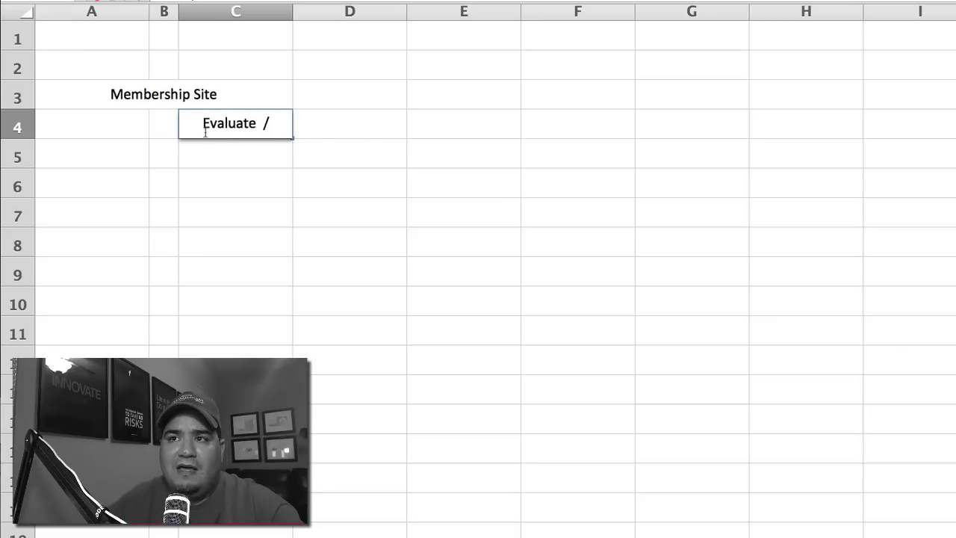
type(" Select Pl")
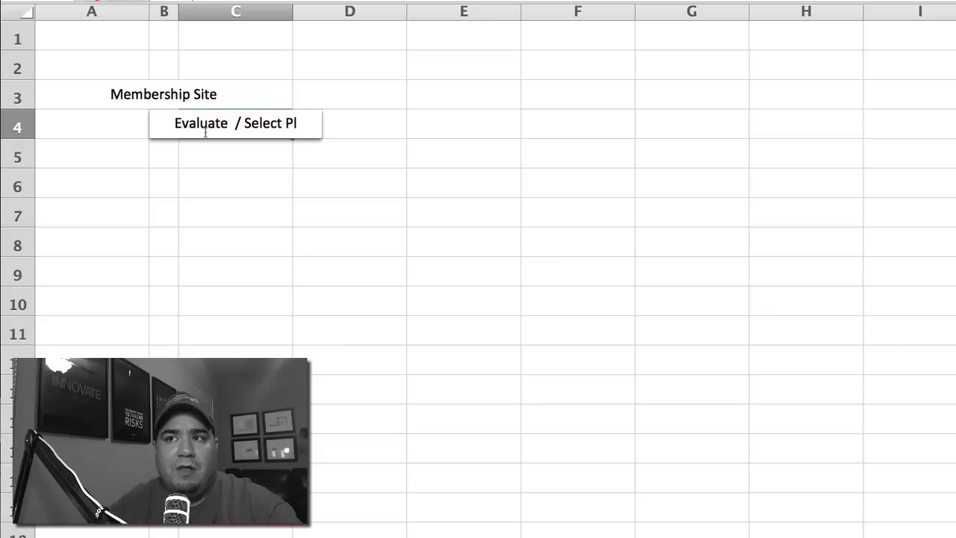
key("BackSpace")
type("lugin")
key("Return")
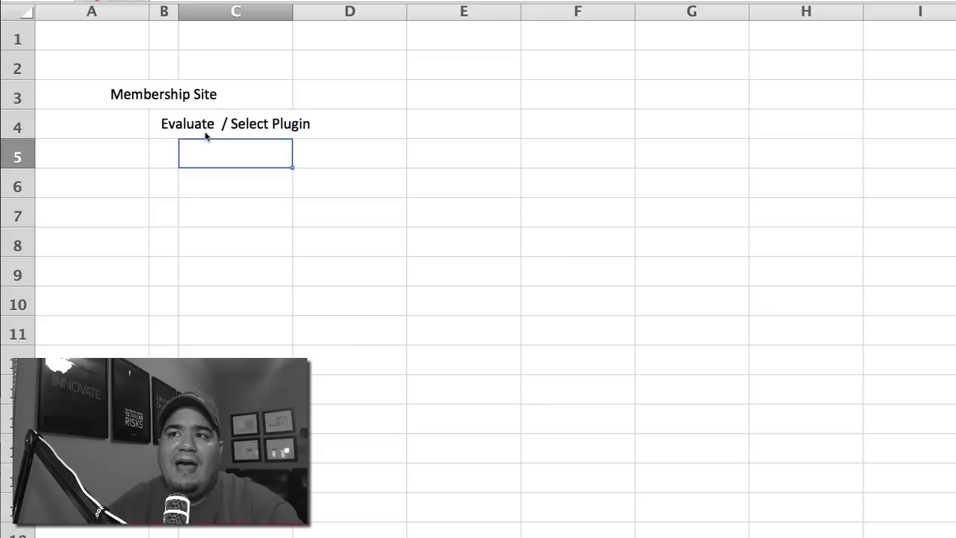
Step: Enter the task "Configure the plugin" in cell C5
key("Left")
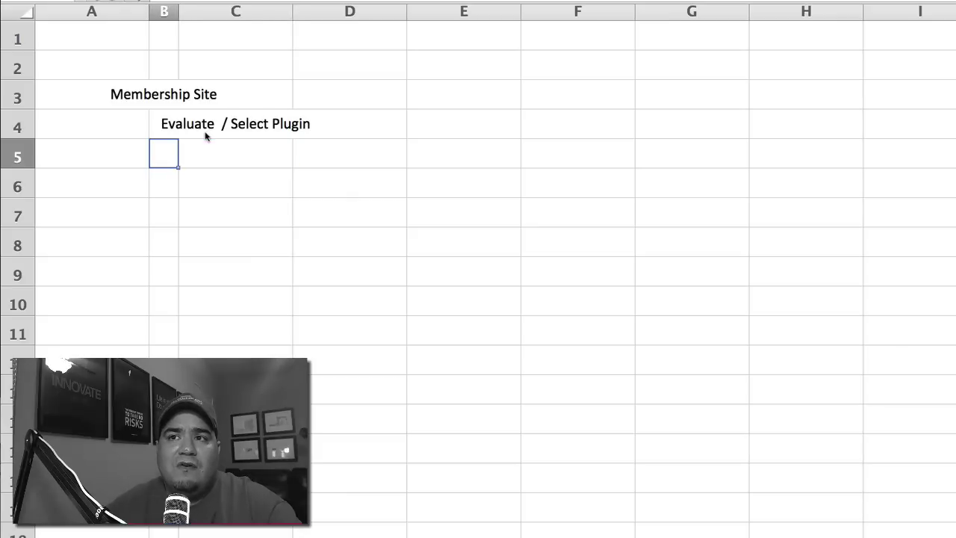
key("Up")
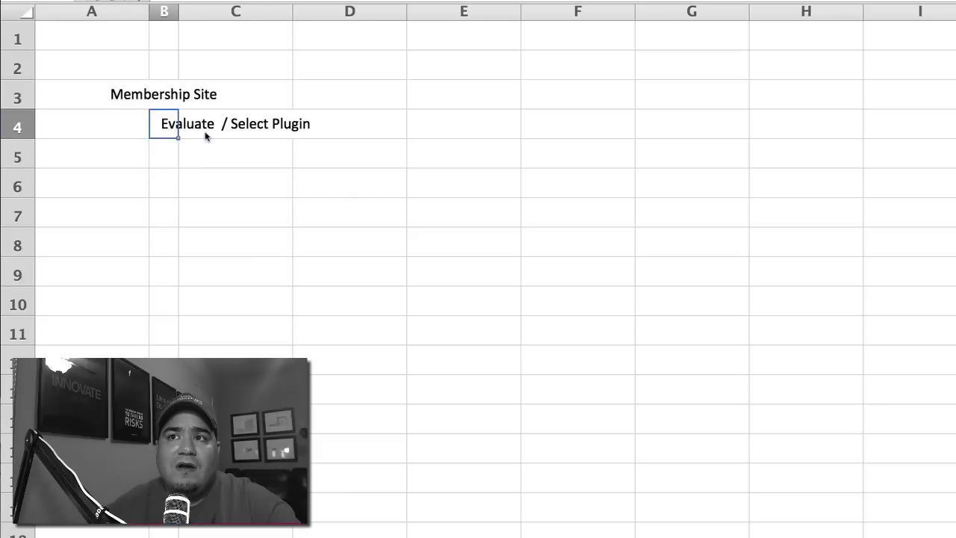
key("Right")
key("Down")
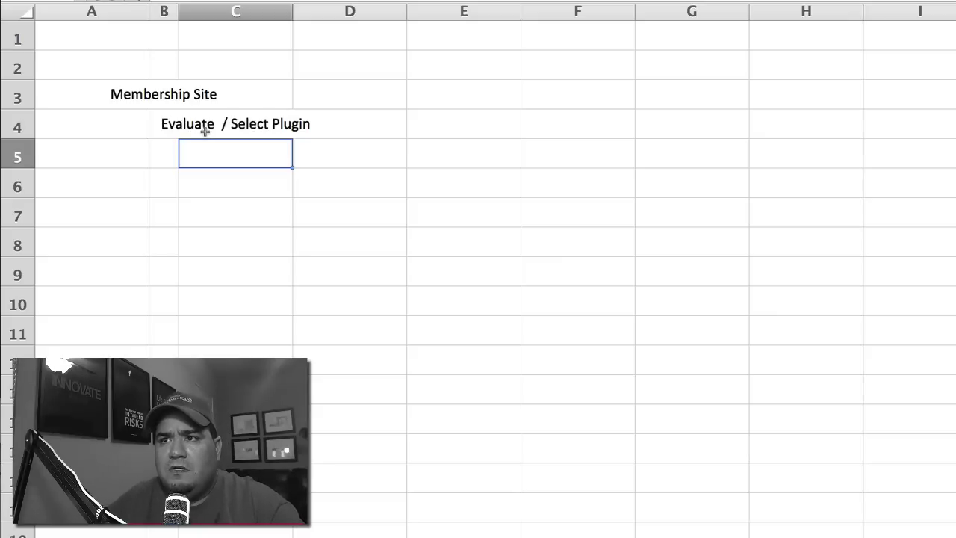
type("Configure t")
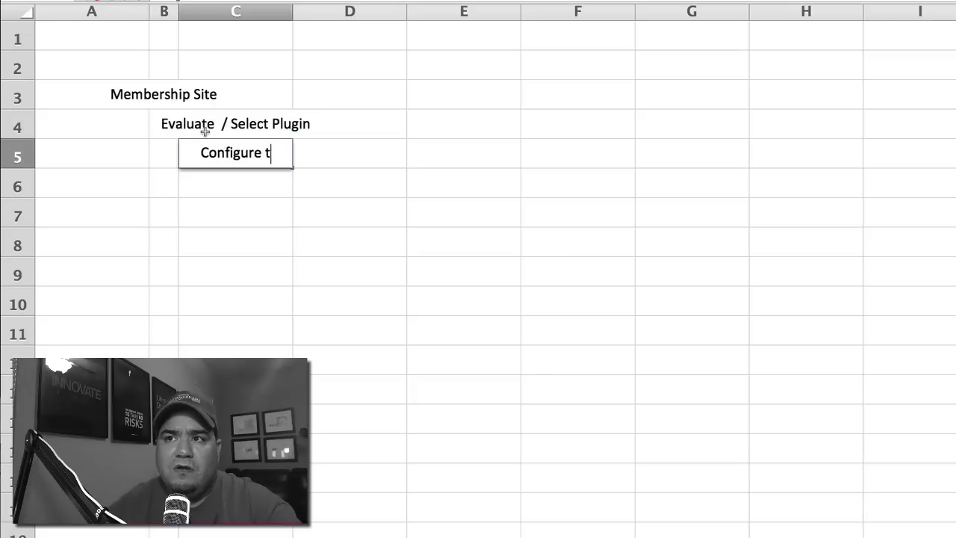
type("he plugin")
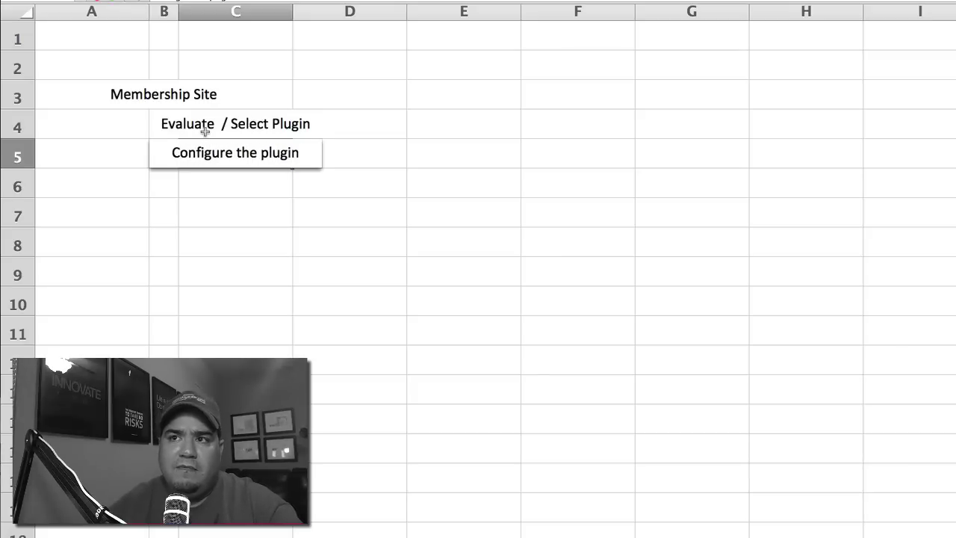
key("Return")
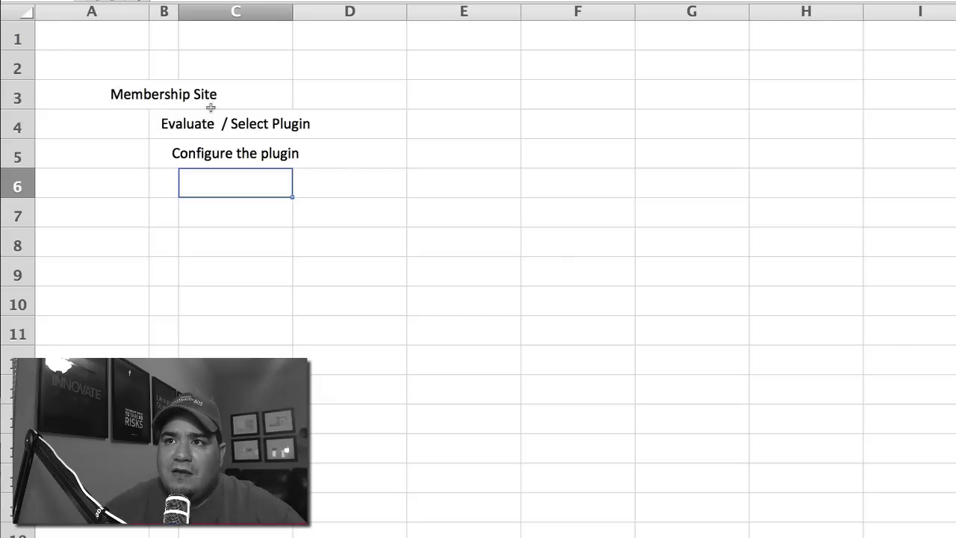
Step: Left-align the task cells C4 through C10
left_click_drag(218, 123, 211, 300)
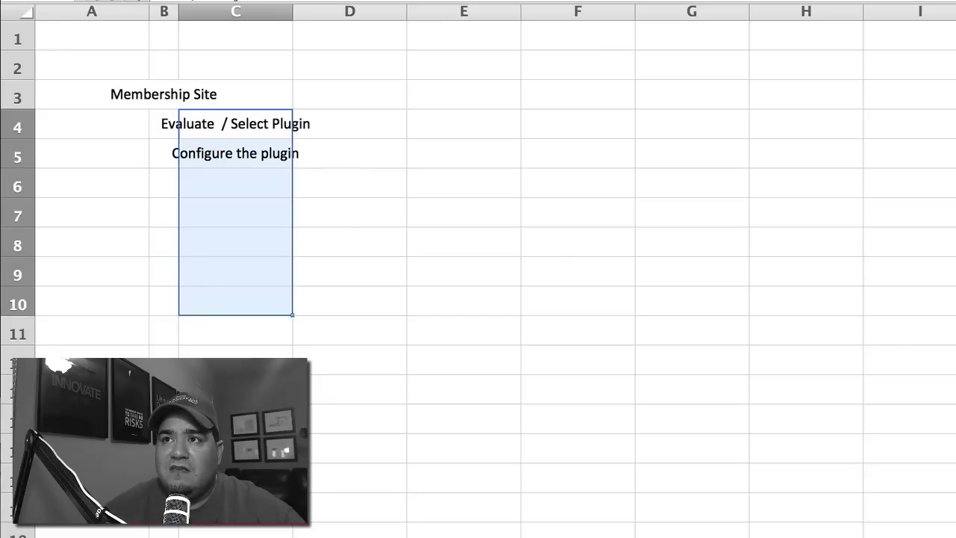
key("super+l")
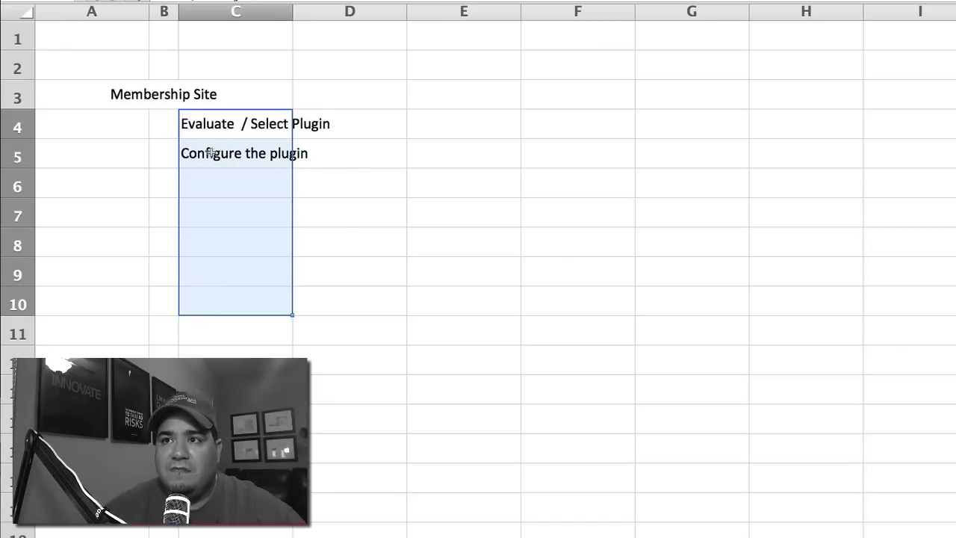
left_click(210, 144)
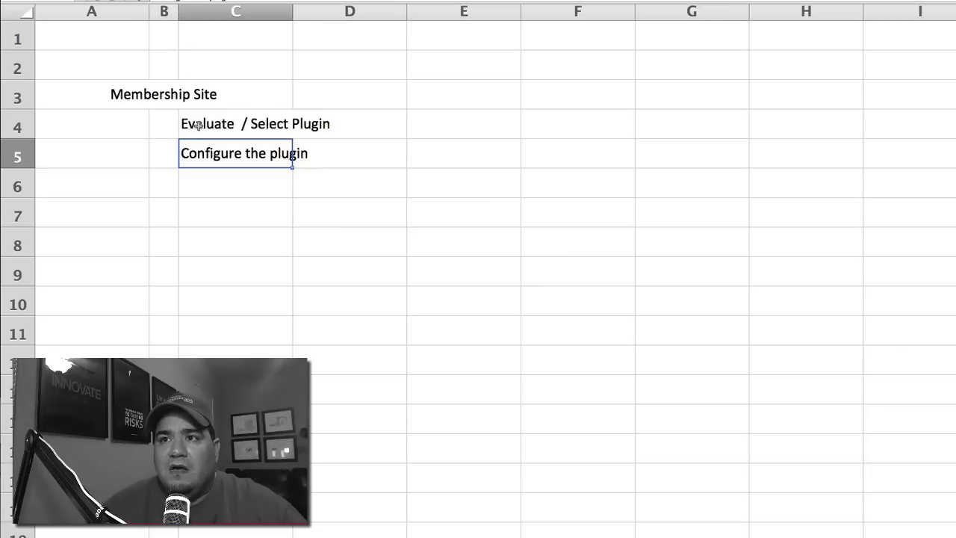
Step: Enter the task "Custom Code - connect roles / capabilities" in cell C6
left_click(209, 187)
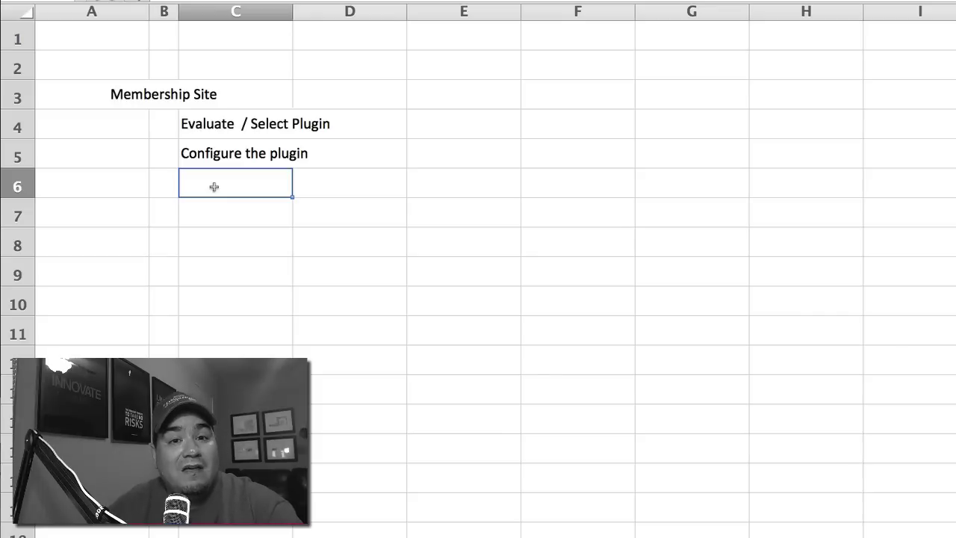
type("Custom ")
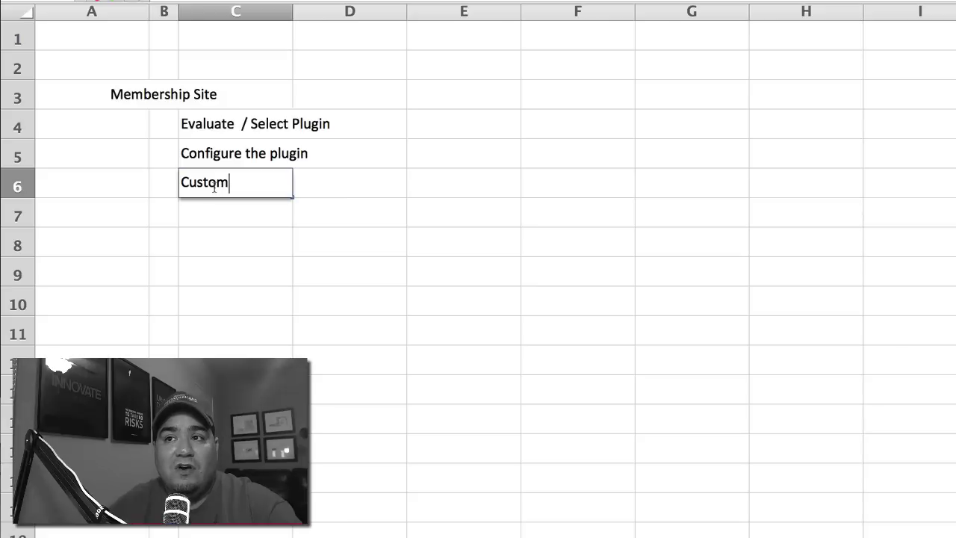
type("Code -")
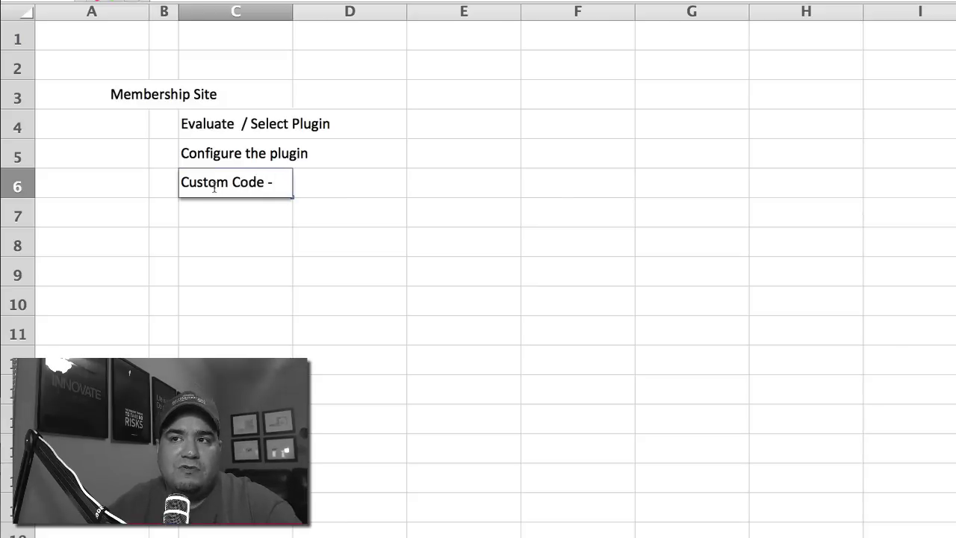
type(" connect roles ")
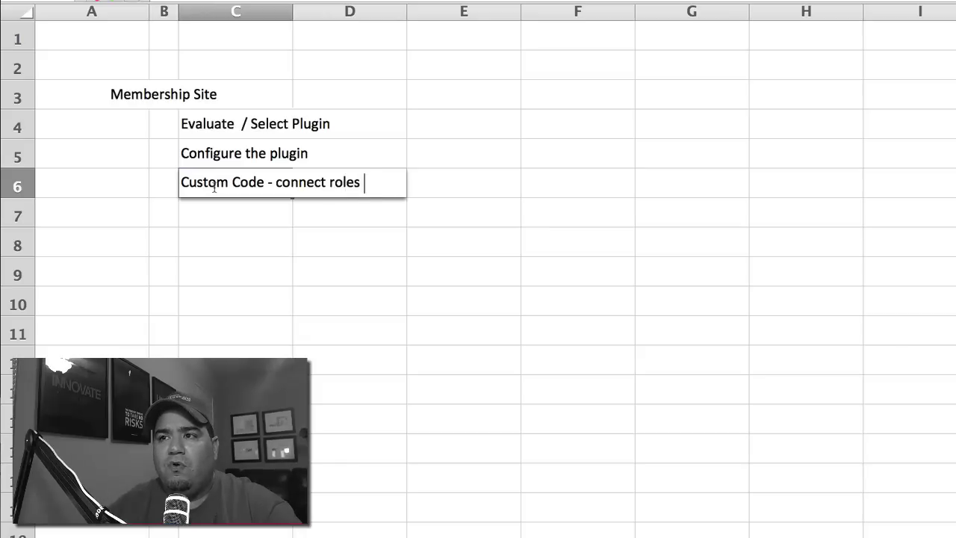
type("/ capabilities")
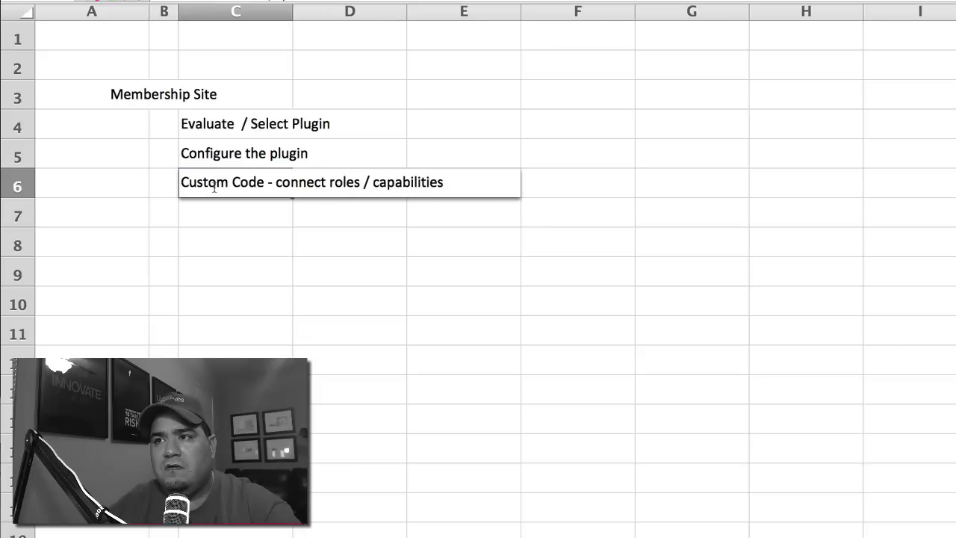
key("Return")
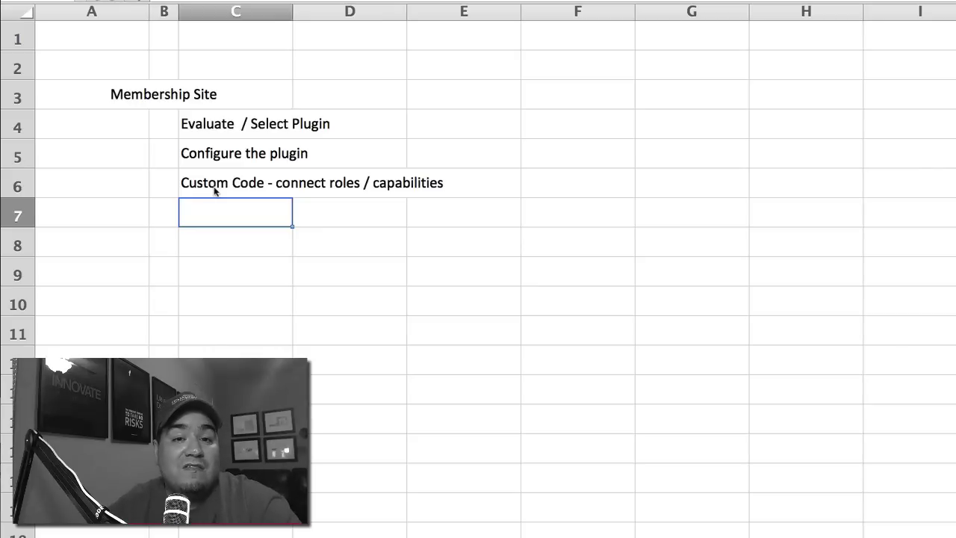
Step: Enter the task "Payment Gateway config" in cell C7
type("Paymenbt")
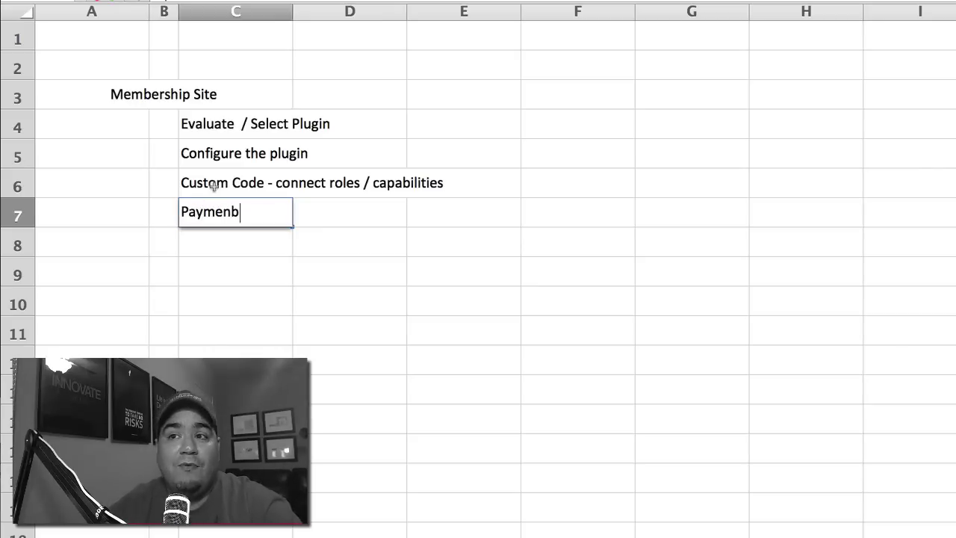
key("BackSpace")
key("BackSpace")
type("t Gae")
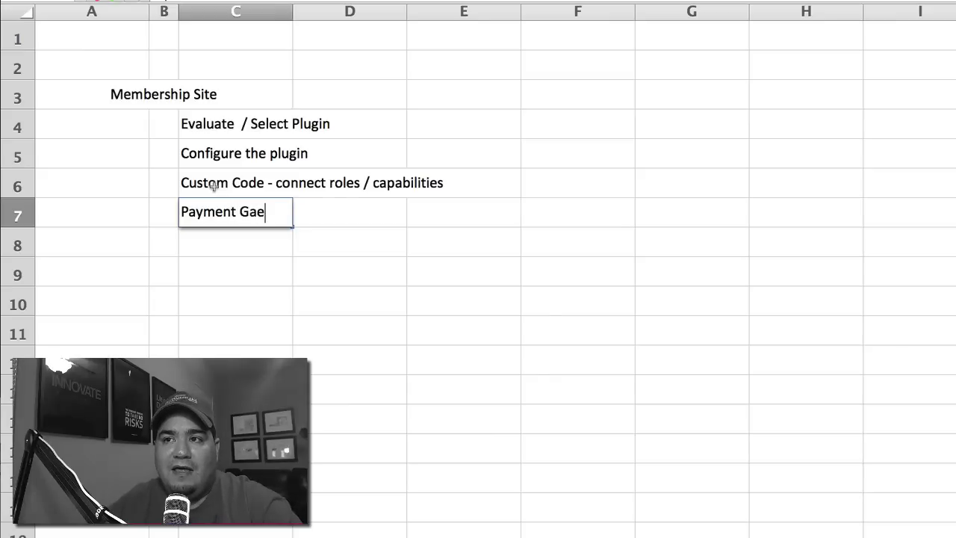
key("BackSpace")
type("teway ")
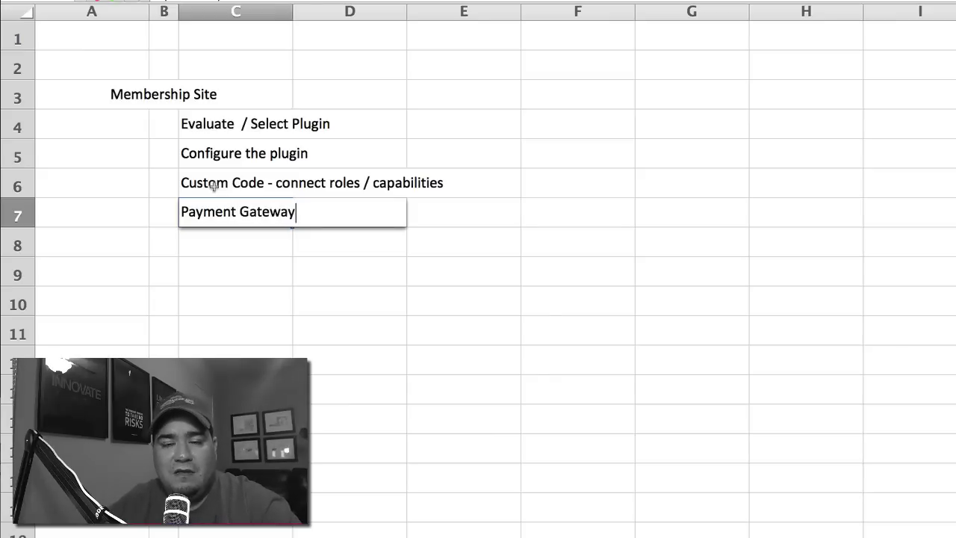
type("config")
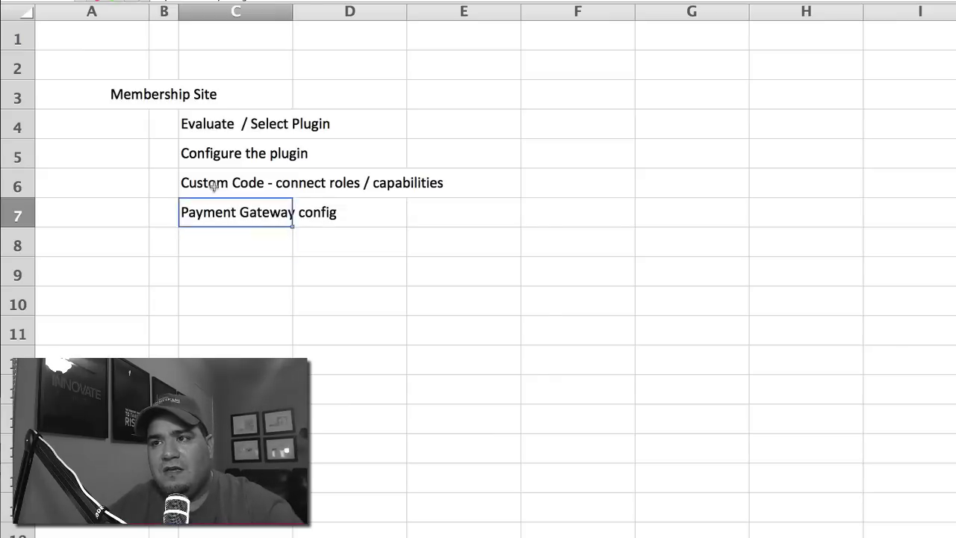
key("Return")
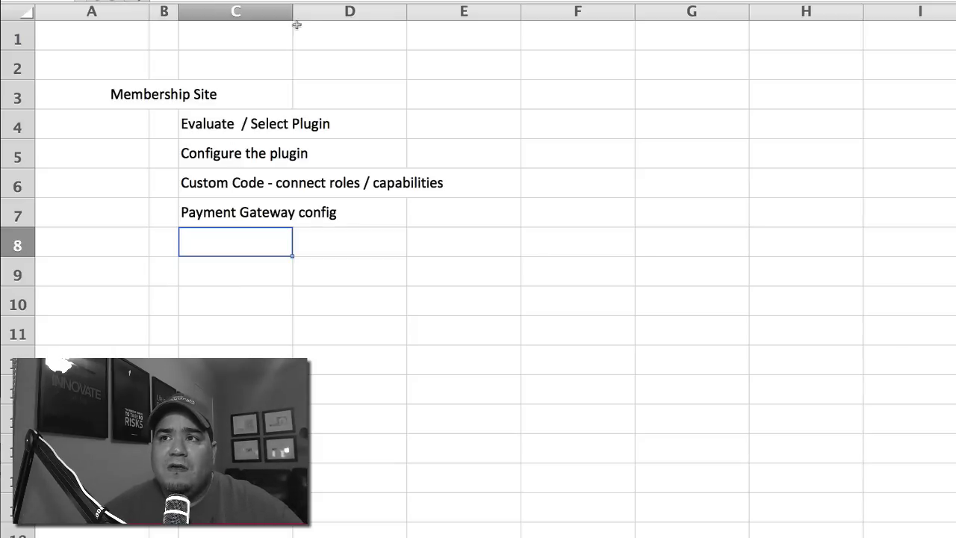
Step: Widen column C to 34.00 to fit the longest task and left-align the Membership Site heading in B3
left_click_drag(292, 12, 446, 32)
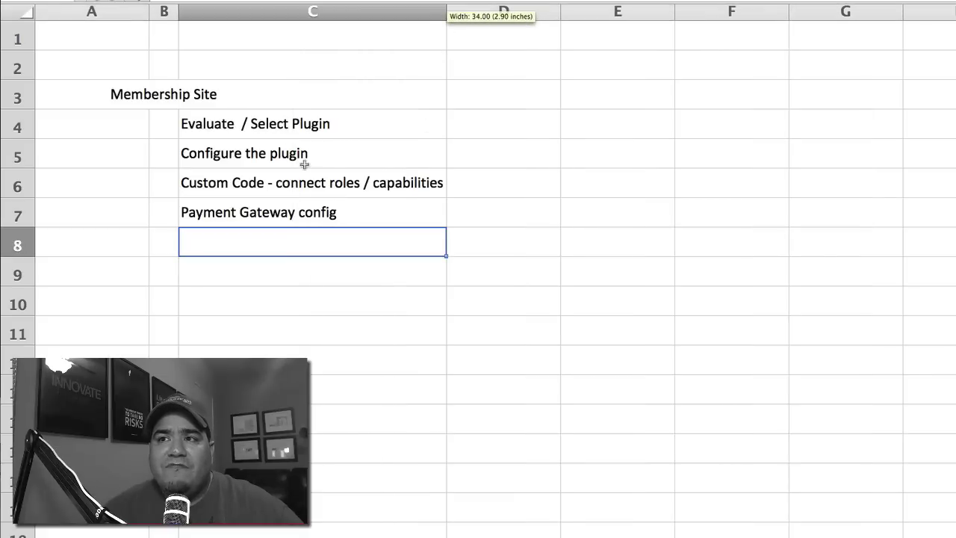
left_click(171, 95)
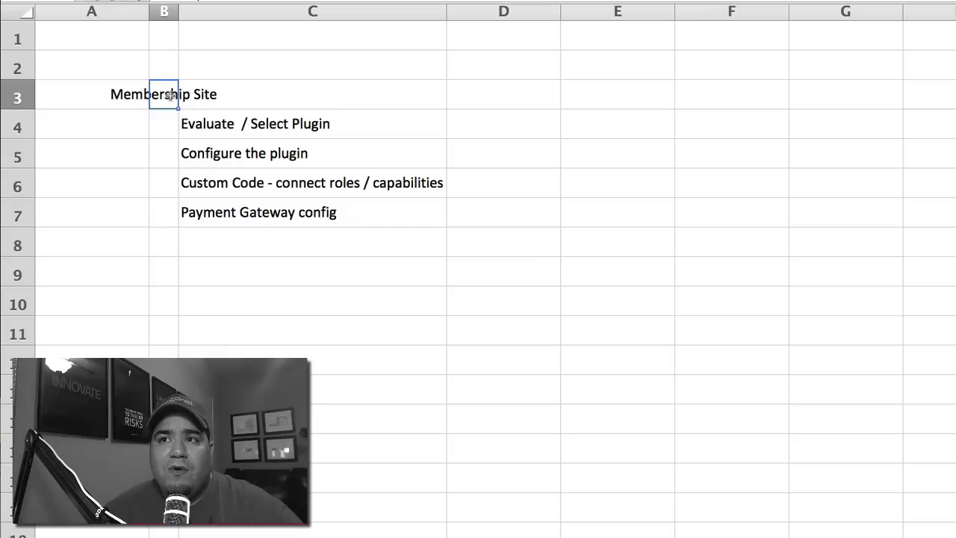
key("super+l")
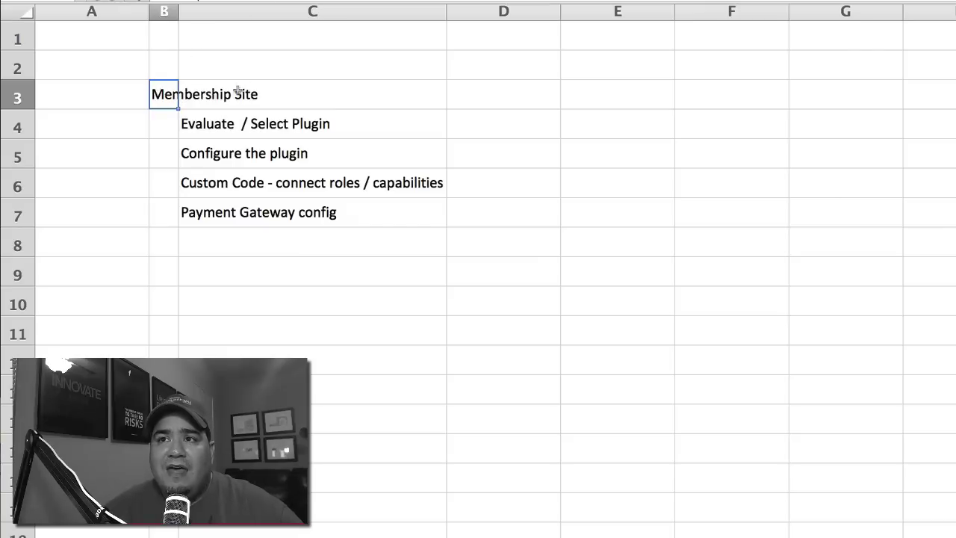
Step: Enter the column heading "Expected (100x)" in cell D2
left_click(527, 95)
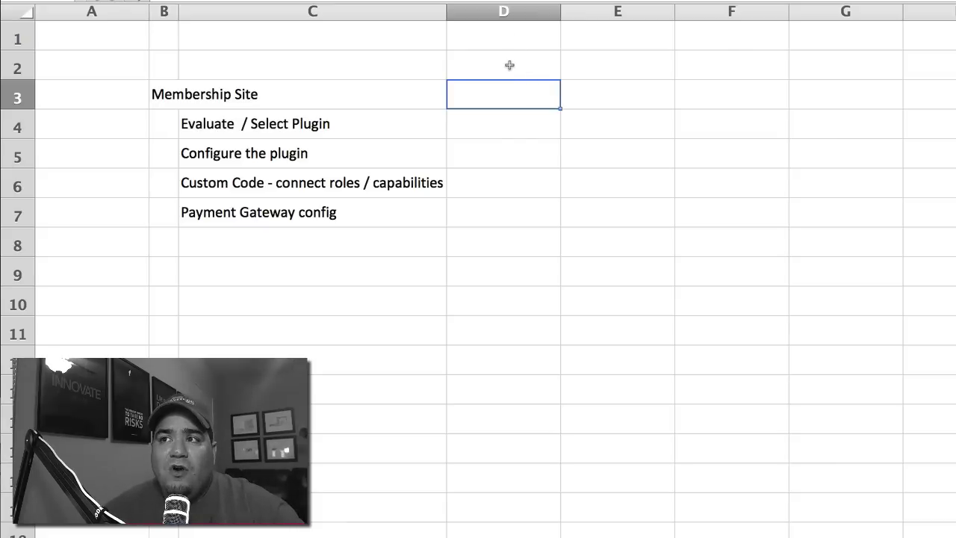
left_click(509, 65)
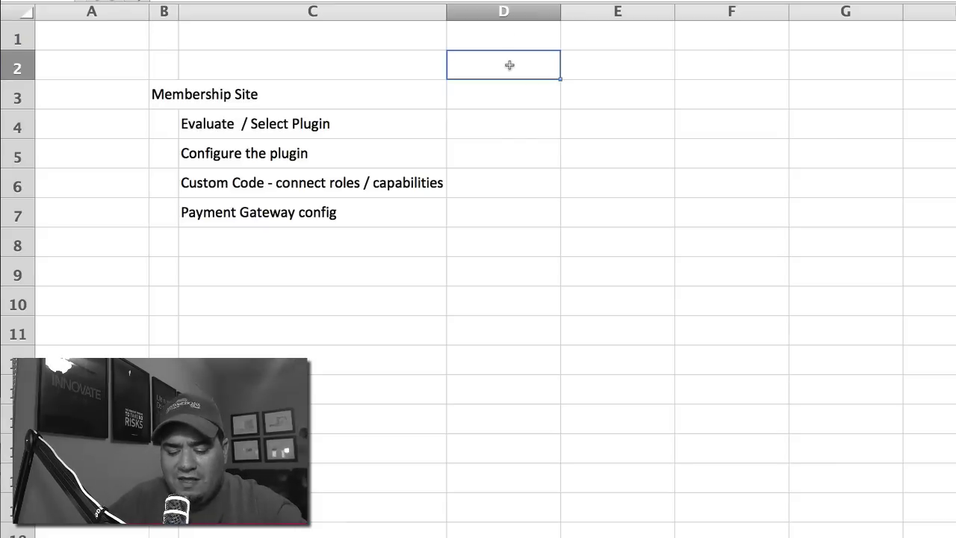
type("Expect")
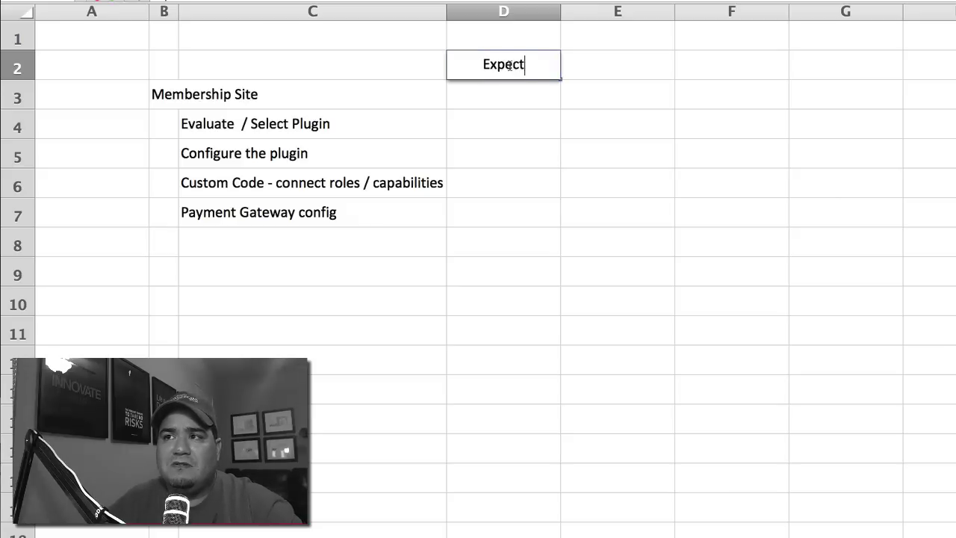
type("ed ")
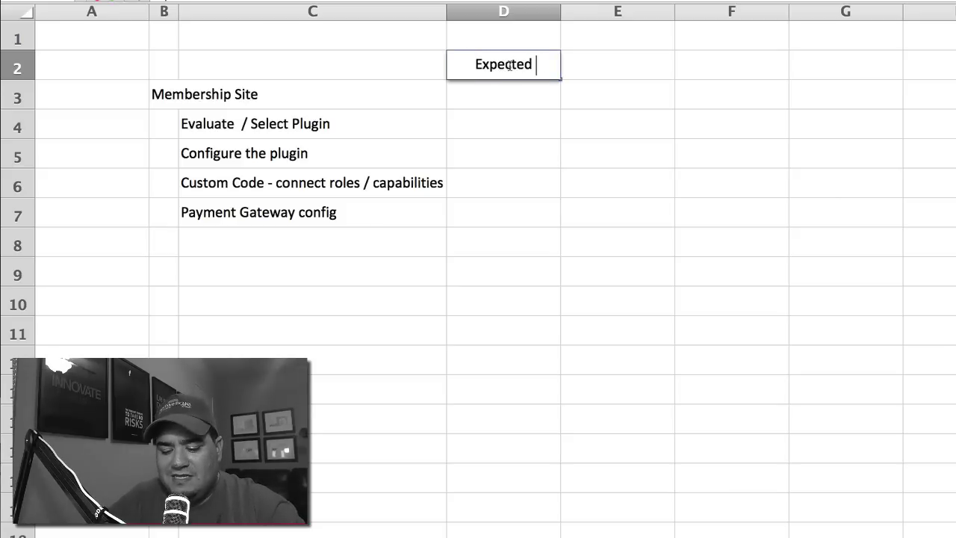
type("(100x)")
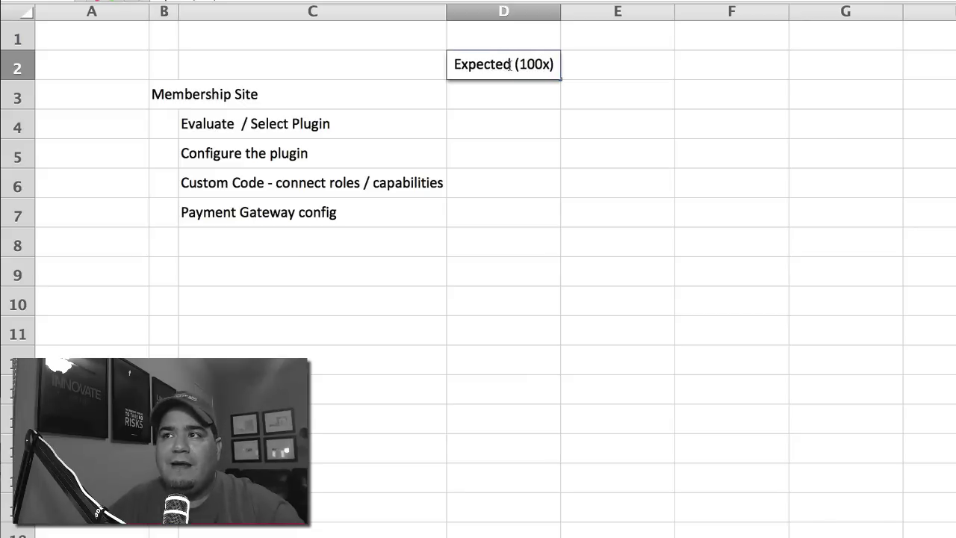
key("Tab")
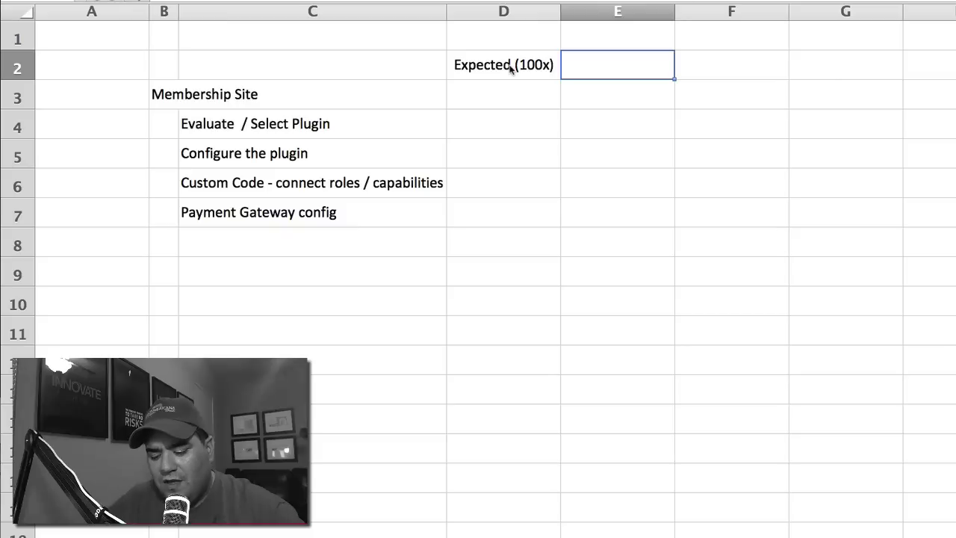
Step: Enter the column headings "Best Case" in cell E2 and "Worst Case" in cell F2
type("Best")
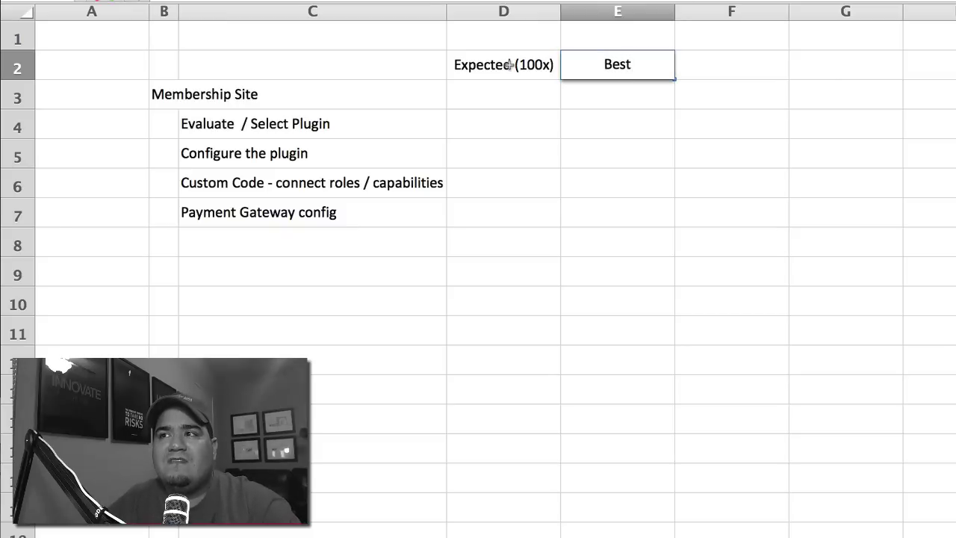
type(" Case")
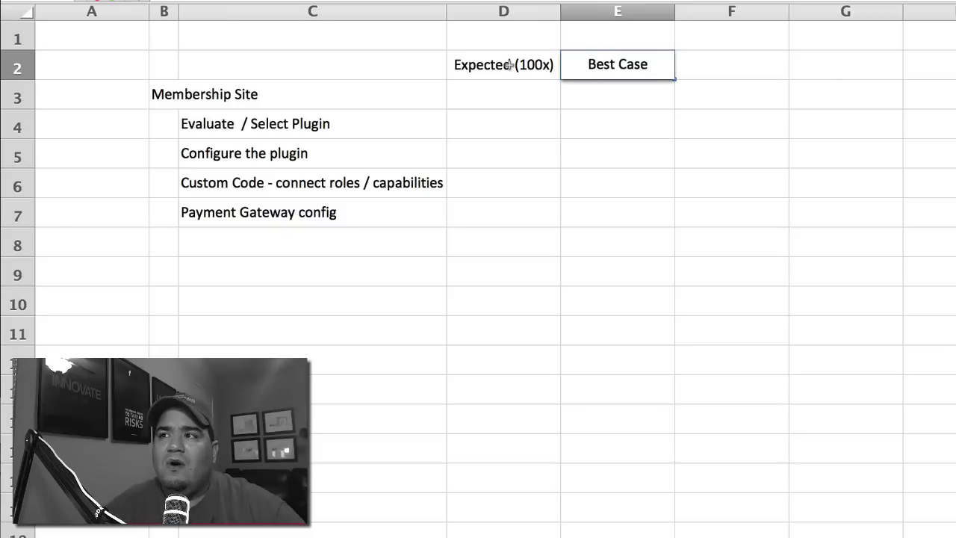
key("Tab")
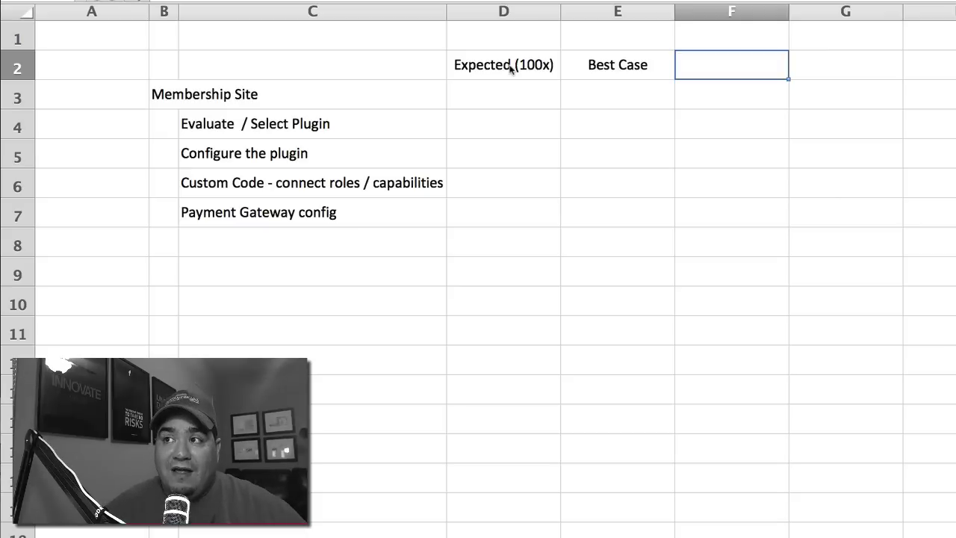
key("Left")
key("Left")
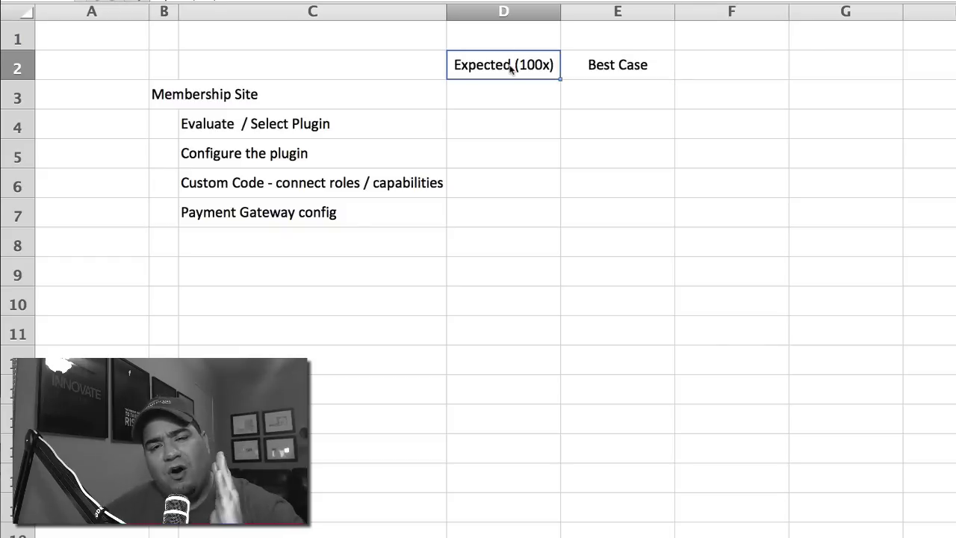
key("Right")
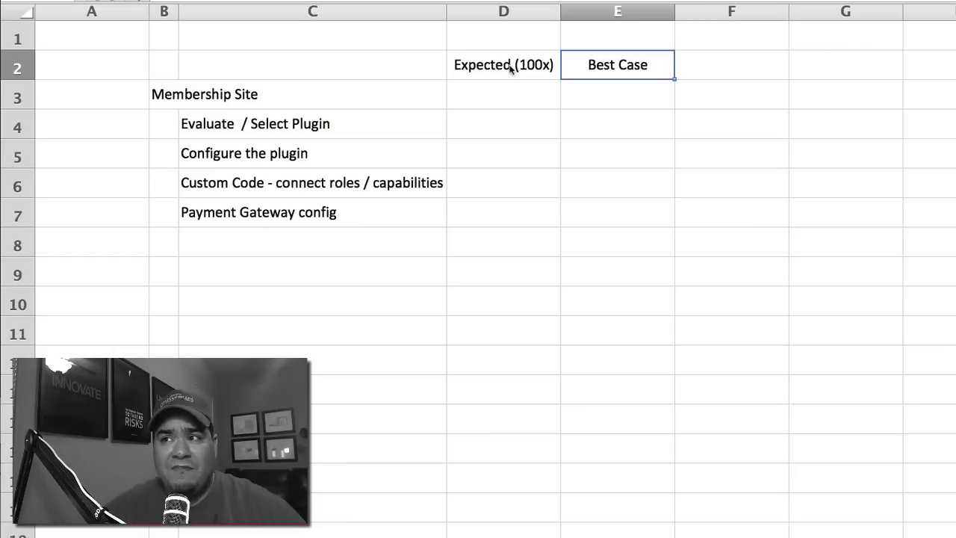
key("Tab")
type("Worst Case")
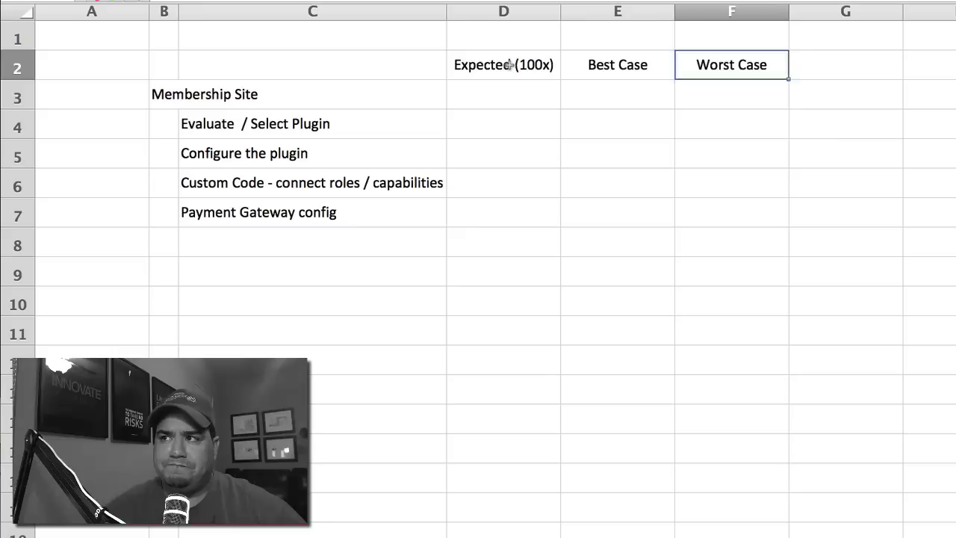
key("Return")
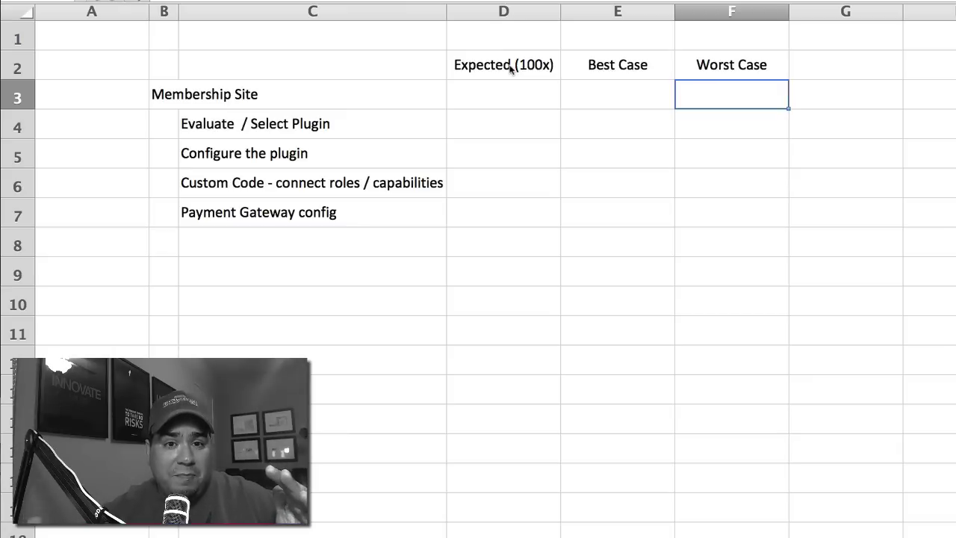
Step: Enter the heading "(notes for Worst Case)" in cell G2 and left-align it
key("Down")
key("Down")
key("Down")
key("Down")
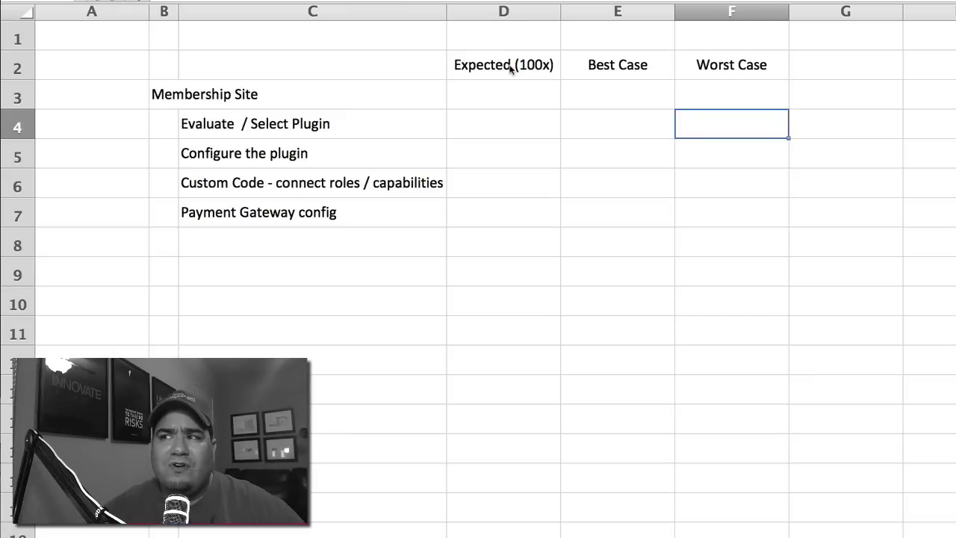
left_click(845, 64)
double_click(845, 64)
type("(notes for Worse")
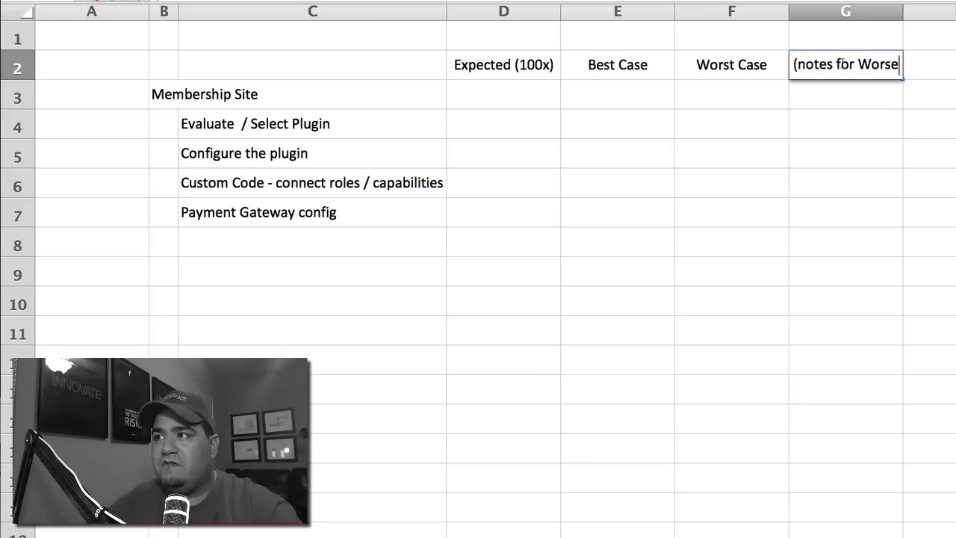
key("BackSpace")
type("t Case)")
key("Return")
left_click(845, 66)
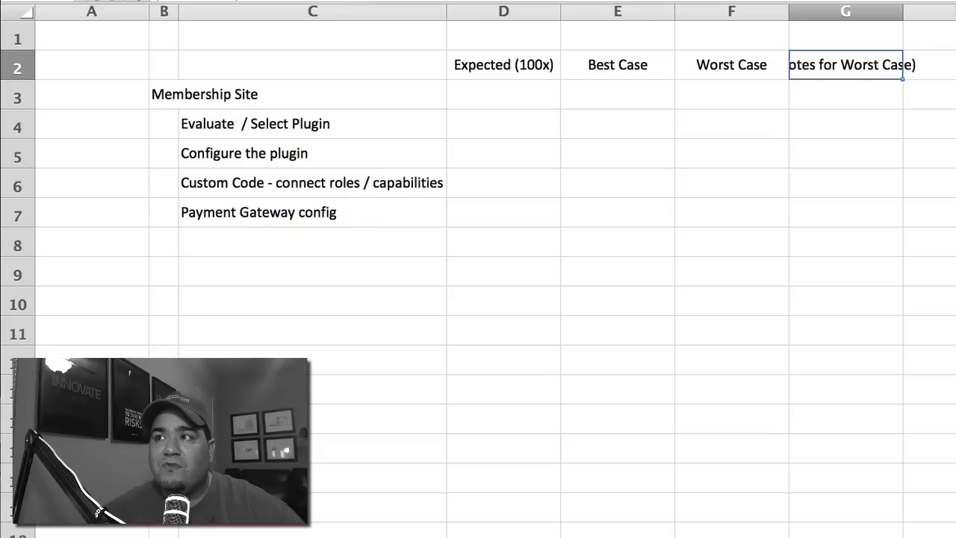
Step: Enter the note "Multiple gateways configured" in cell G7 for the payment gateway task and left-align it
left_click(828, 128)
key("Down")
key("Down")
key("Down")
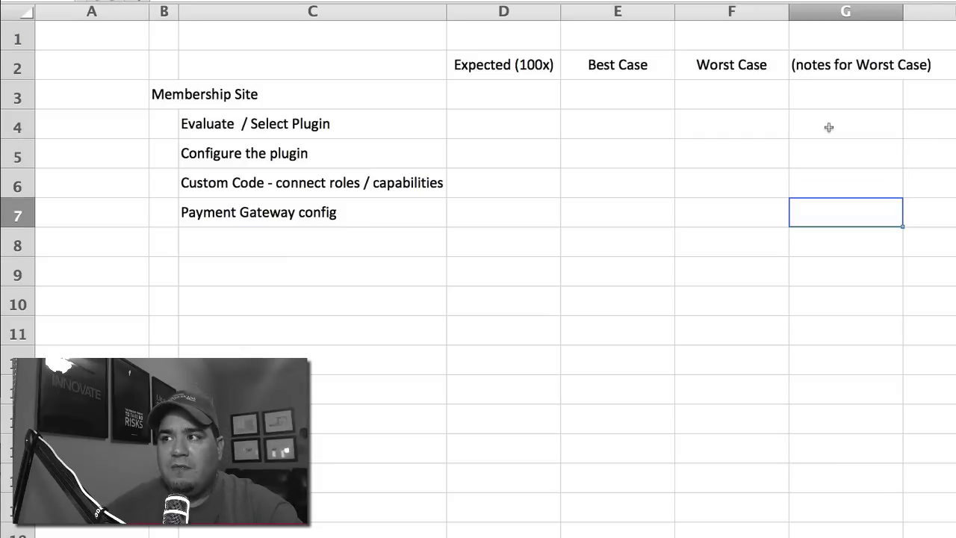
type("Multip")
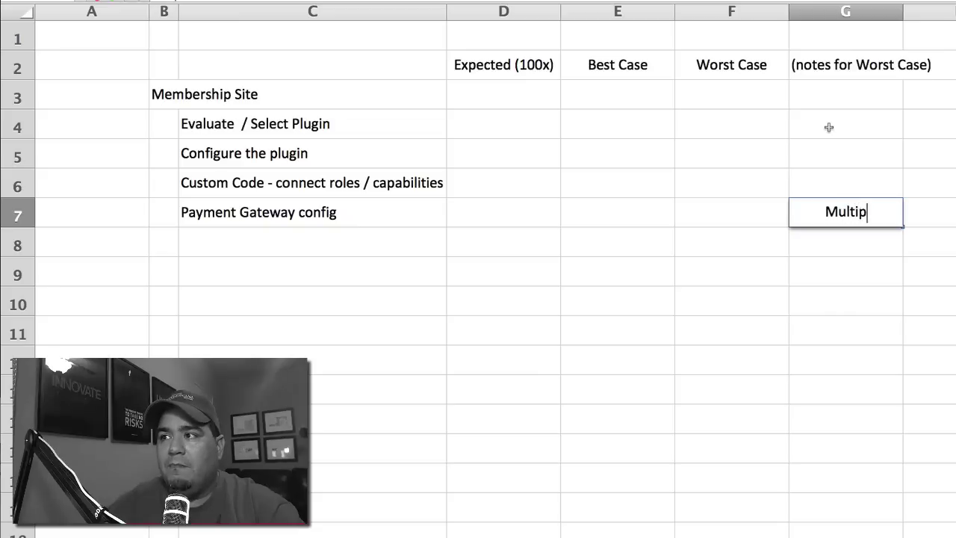
type("le opti")
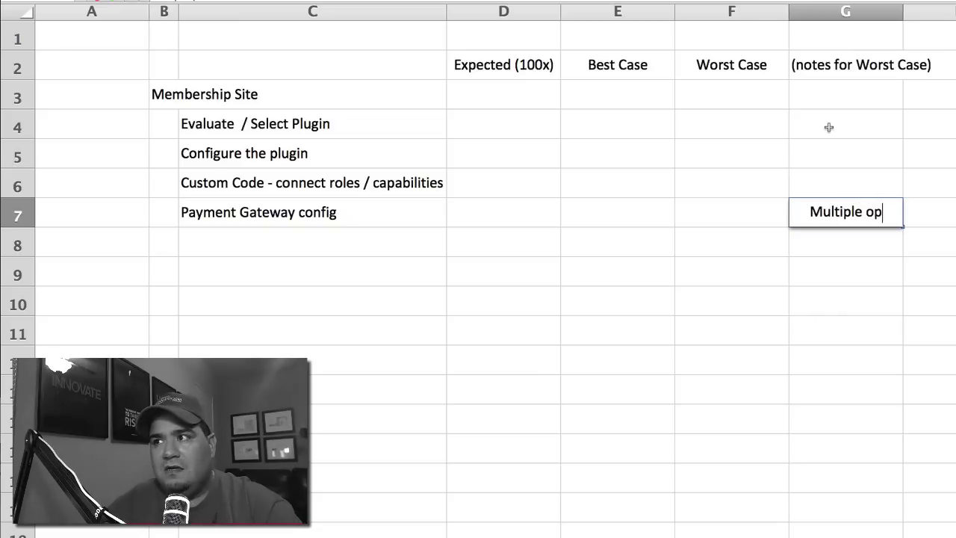
key("BackSpace")
key("BackSpace")
key("BackSpace")
key("BackSpace")
type("gatew")
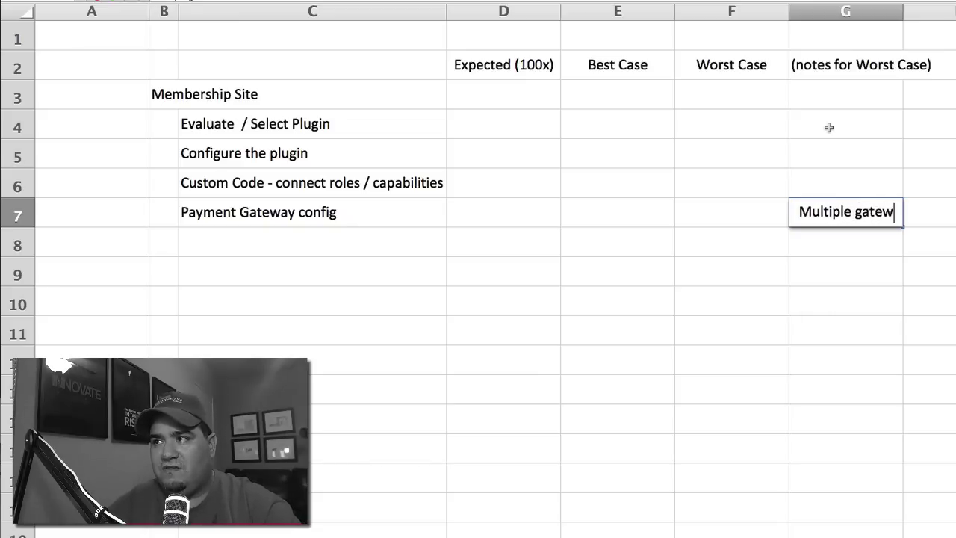
type("ays configured")
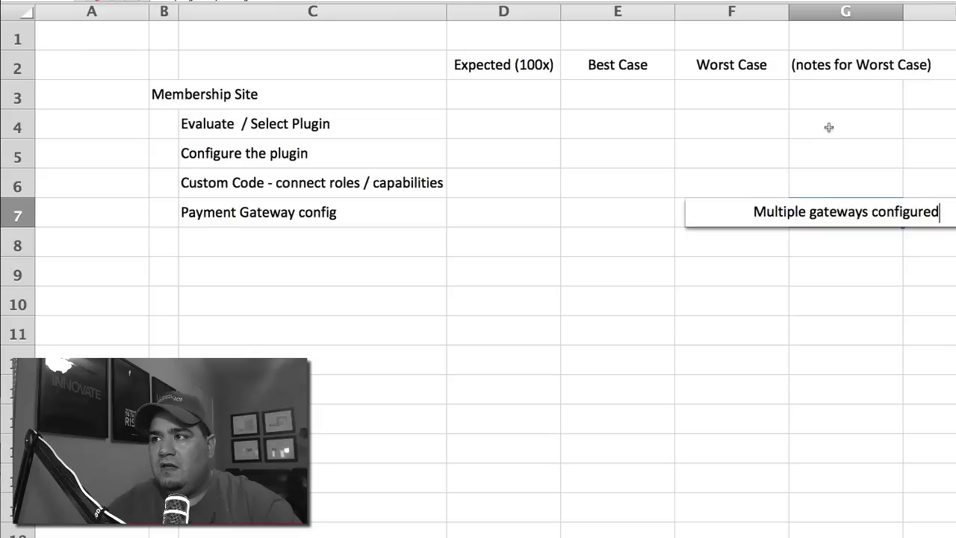
key("Return")
key("Up")
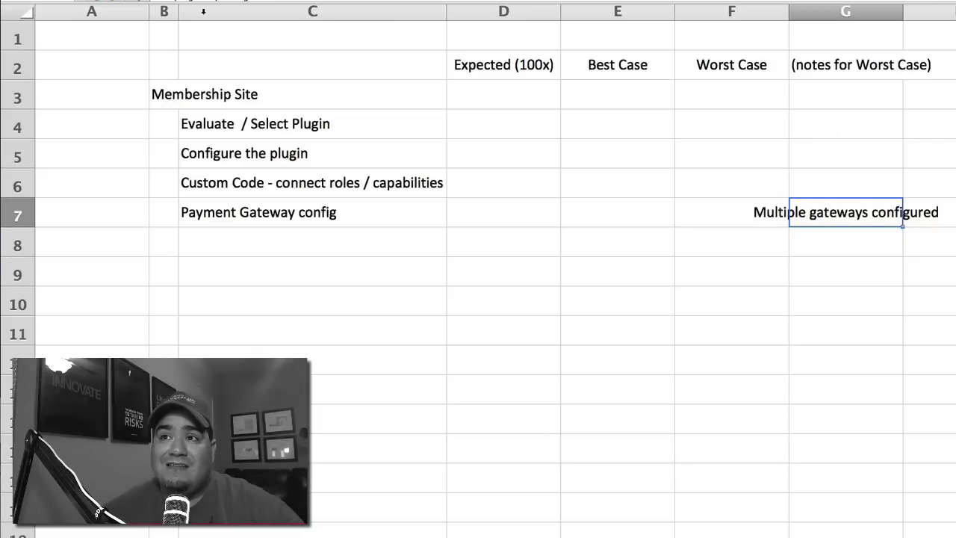
Step: Left-align the note cells G3 through G10 and widen column G to fit its contents
left_click(520, 127)
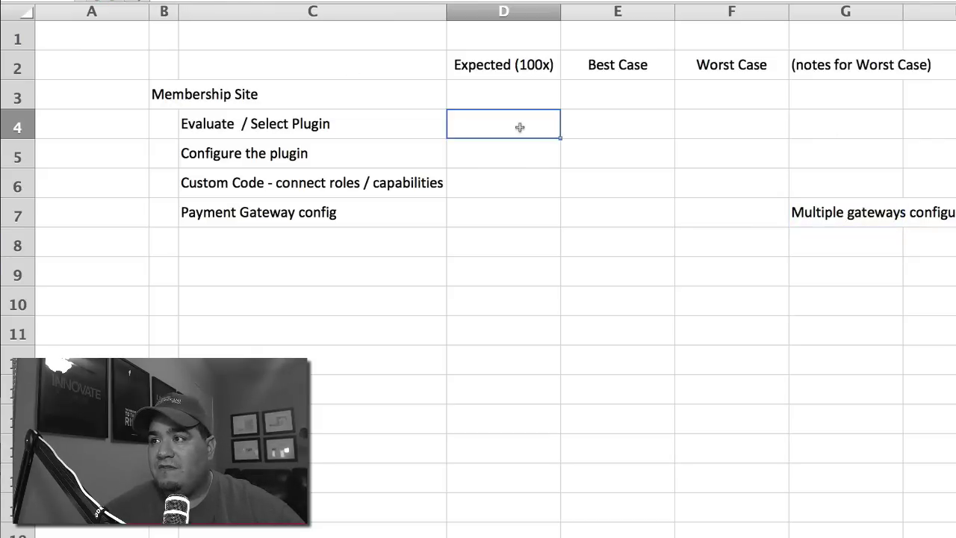
left_click_drag(827, 96, 833, 308)
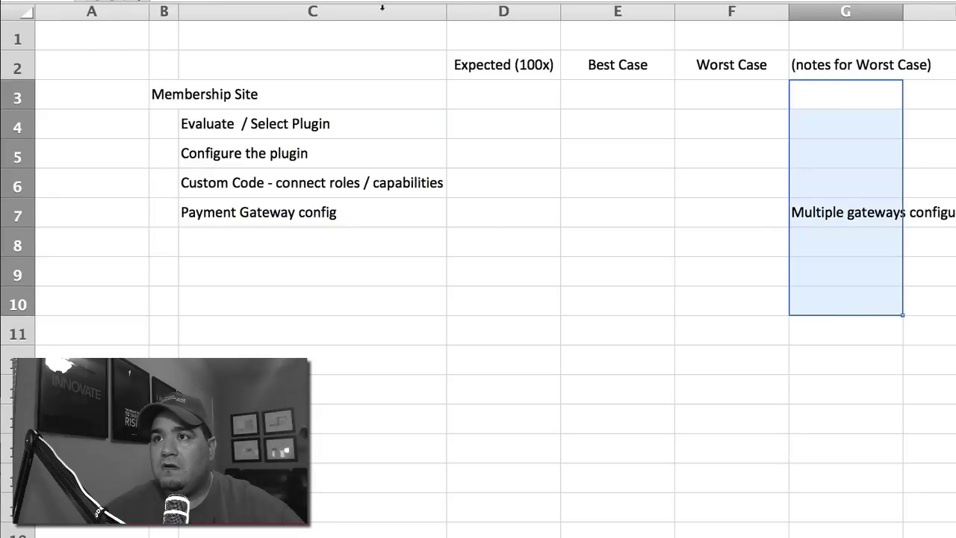
left_click(852, 210)
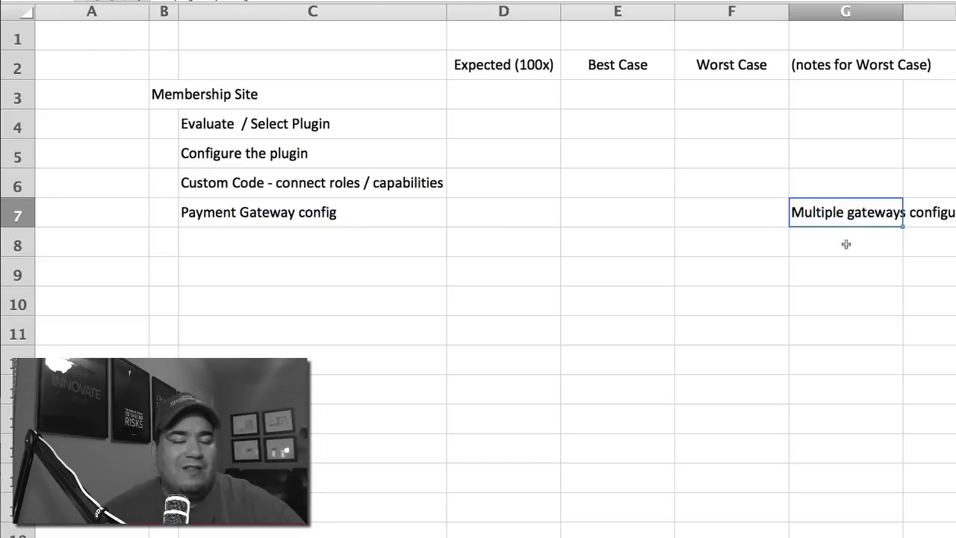
double_click(902, 12)
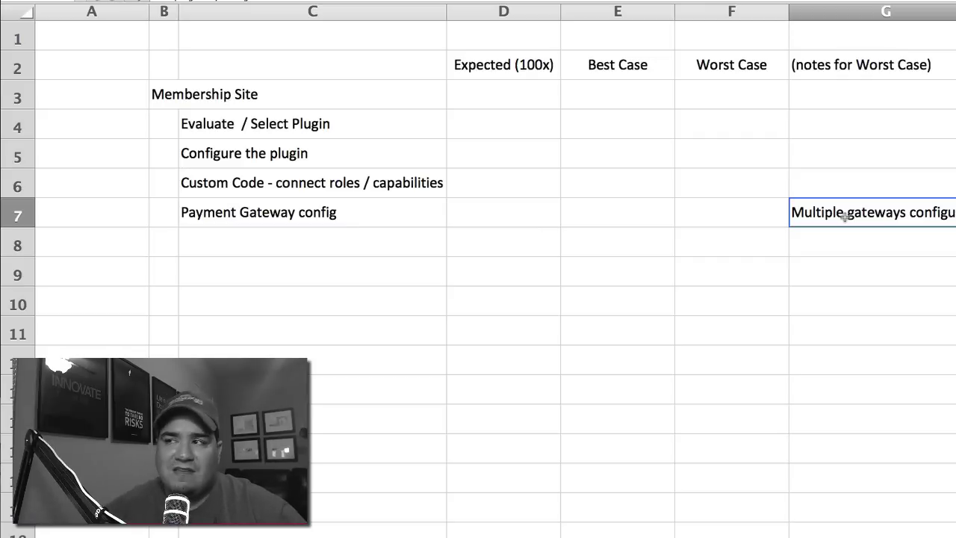
Step: Enter 6 as the Expected value for the Evaluate / Select Plugin task in cell D4
key("Left")
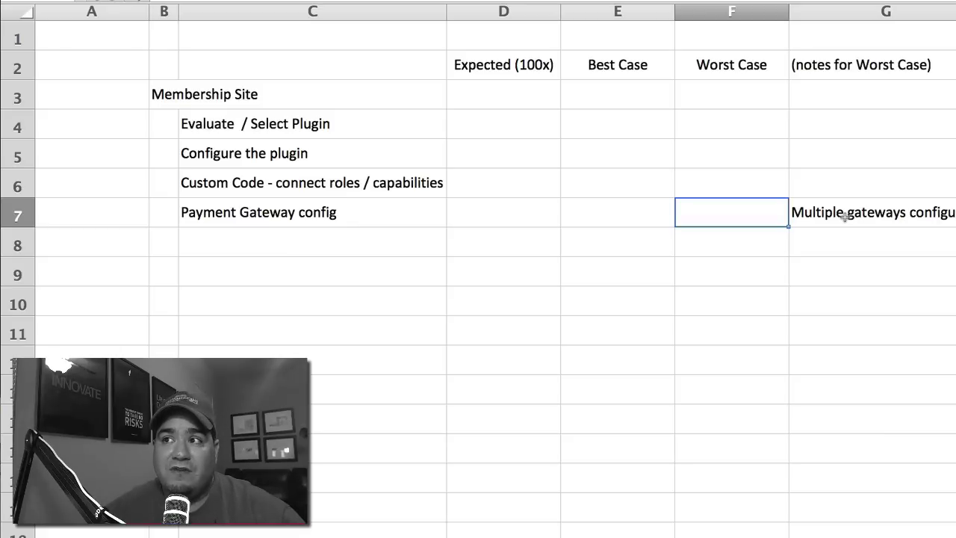
key("Left")
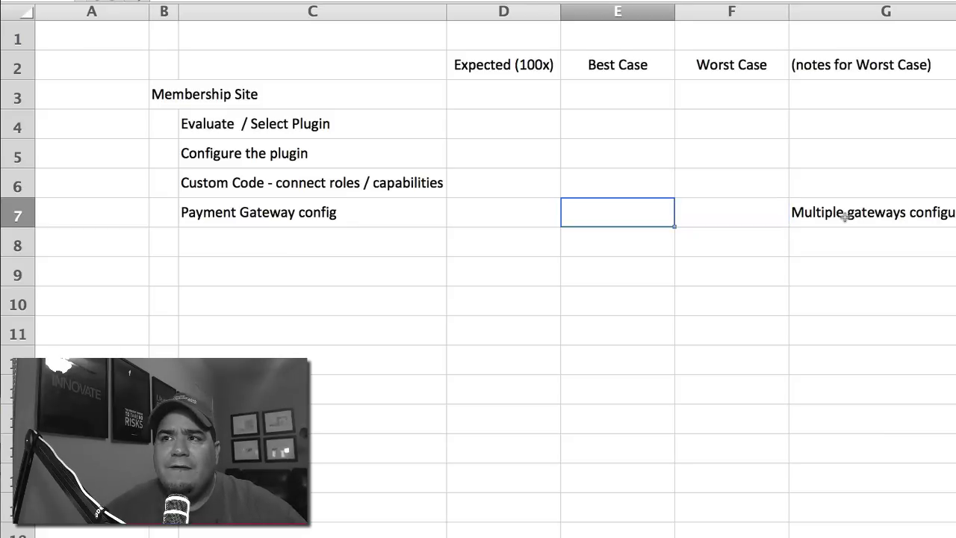
key("Left")
key("Up")
key("Up")
key("Up")
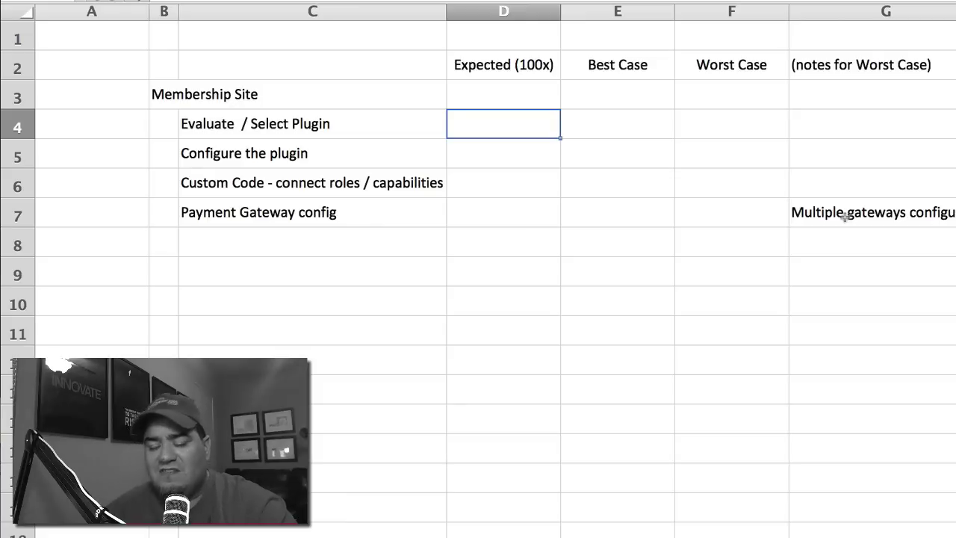
type("6")
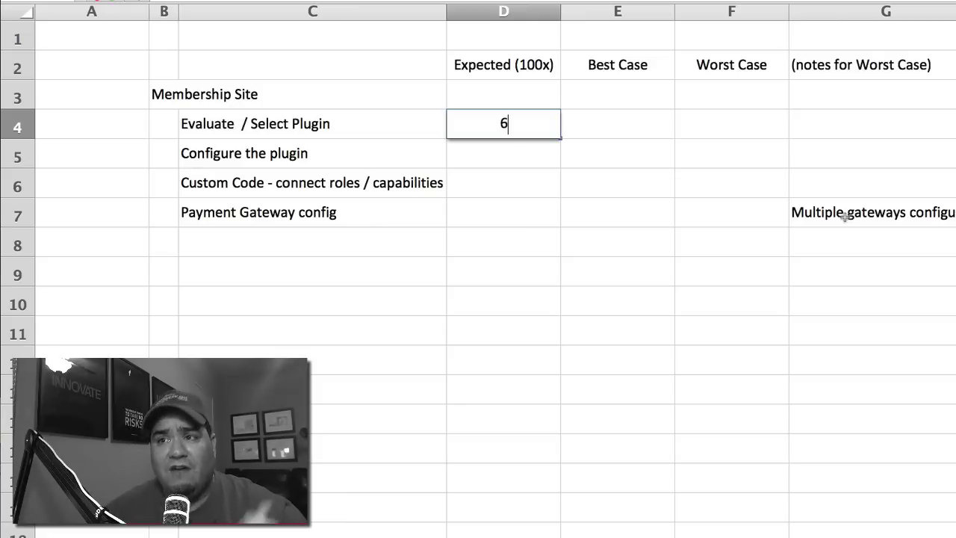
key("Tab")
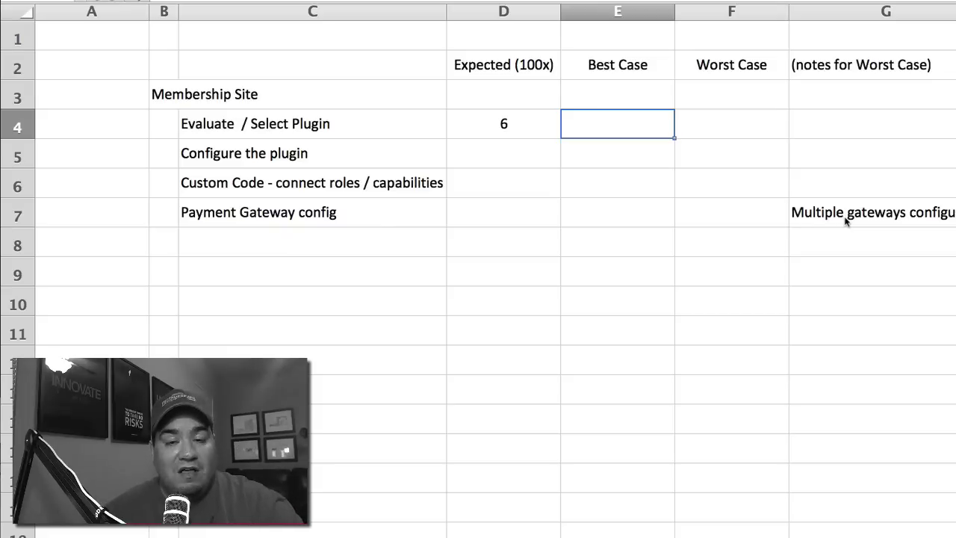
Step: Enter 2 as the Best Case and 120 as the Worst Case for the Evaluate / Select Plugin task in row 4
type("2")
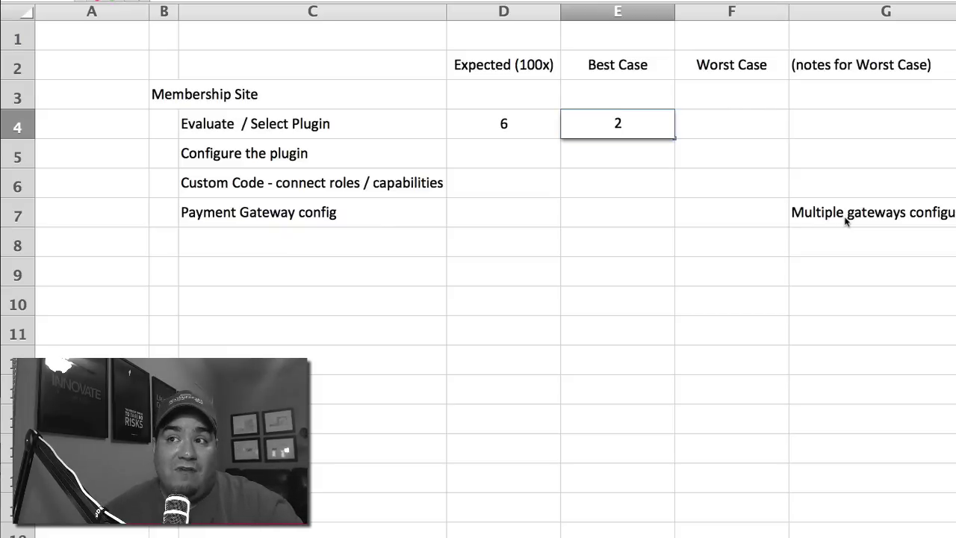
key("Return")
key("Up")
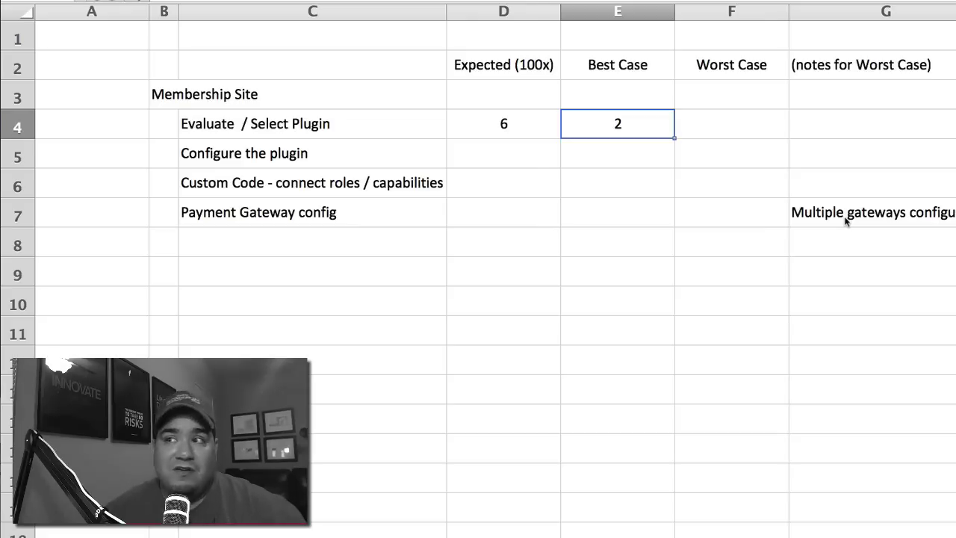
key("Right")
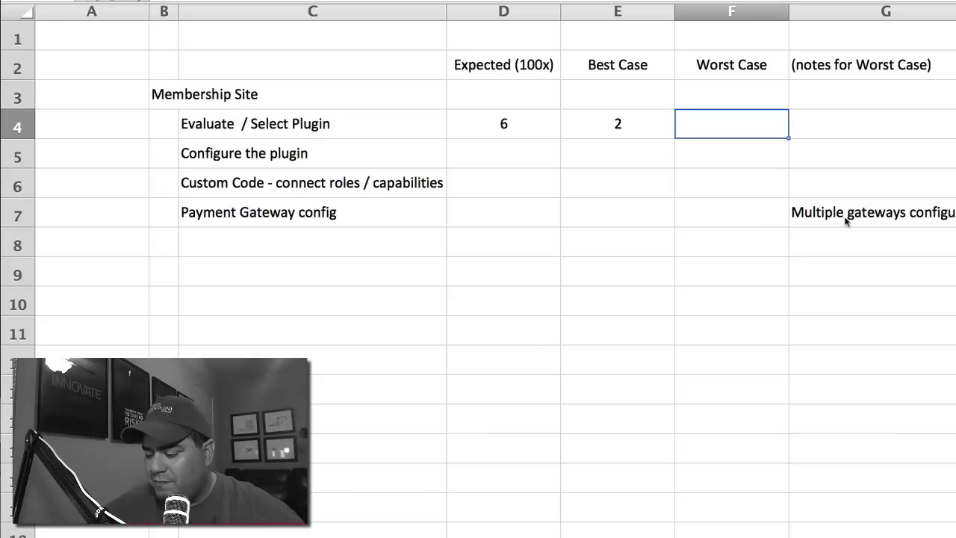
type("120")
key("Return")
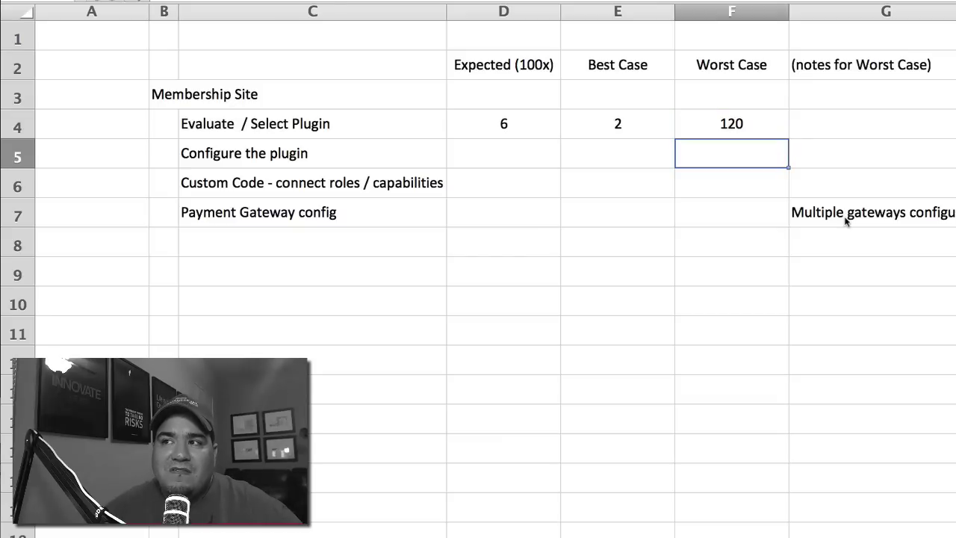
key("Up")
key("Left")
key("Left")
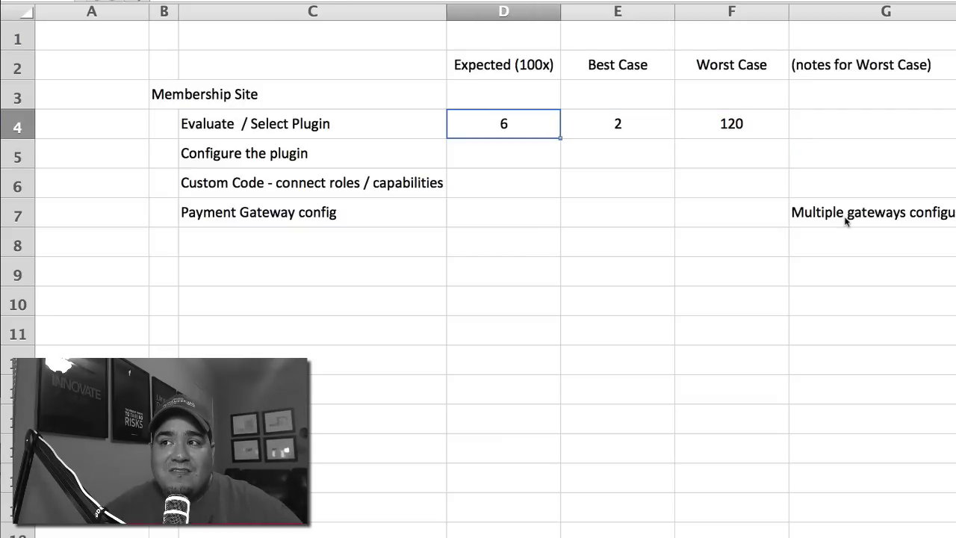
key("Right")
key("Right")
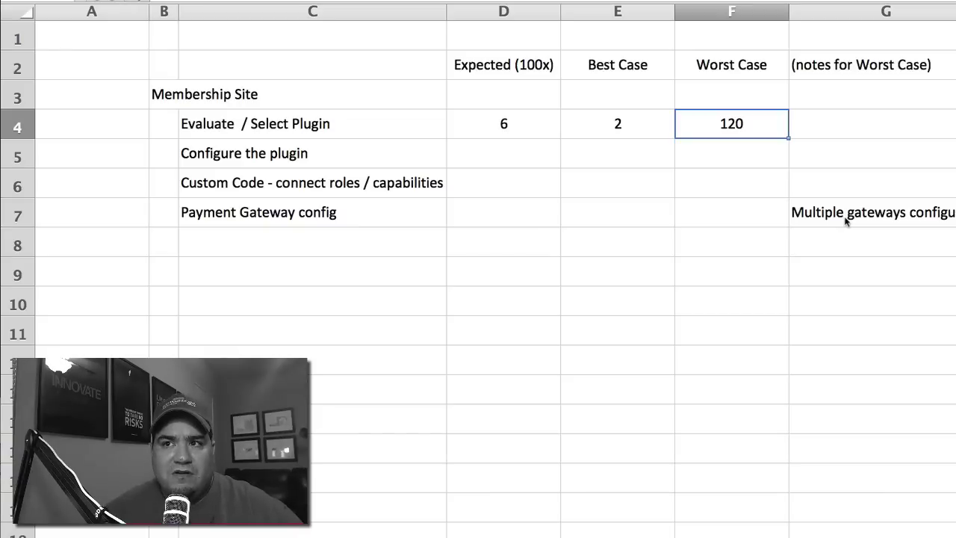
Step: Enter 8 as the Expected value and 2 as the Best Case for the Configure the plugin task in row 5
key("Down")
key("Left")
key("Left")
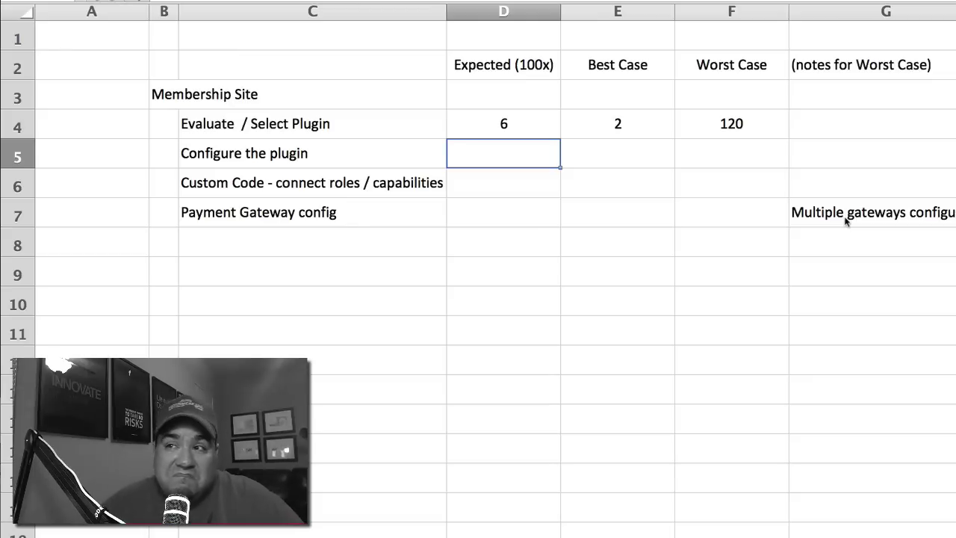
type("8")
key("Tab")
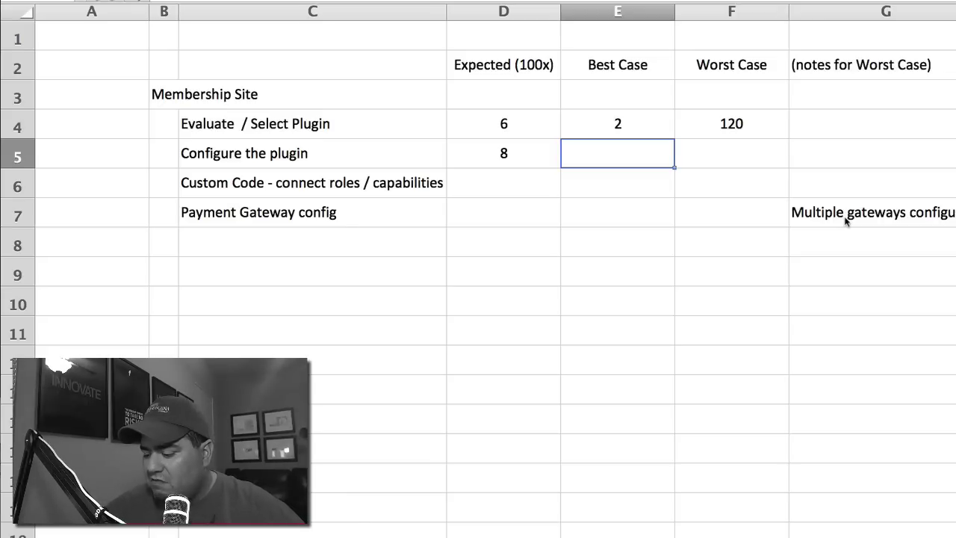
type("2")
key("Tab")
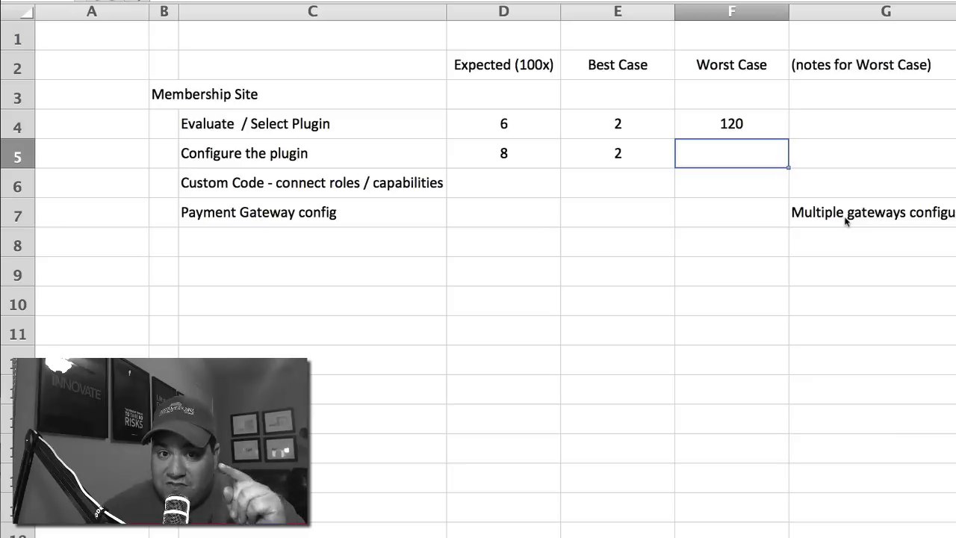
Step: Enter 40 as the Worst Case for the Configure the plugin task in cell F5
left_click(745, 127)
left_click(743, 149)
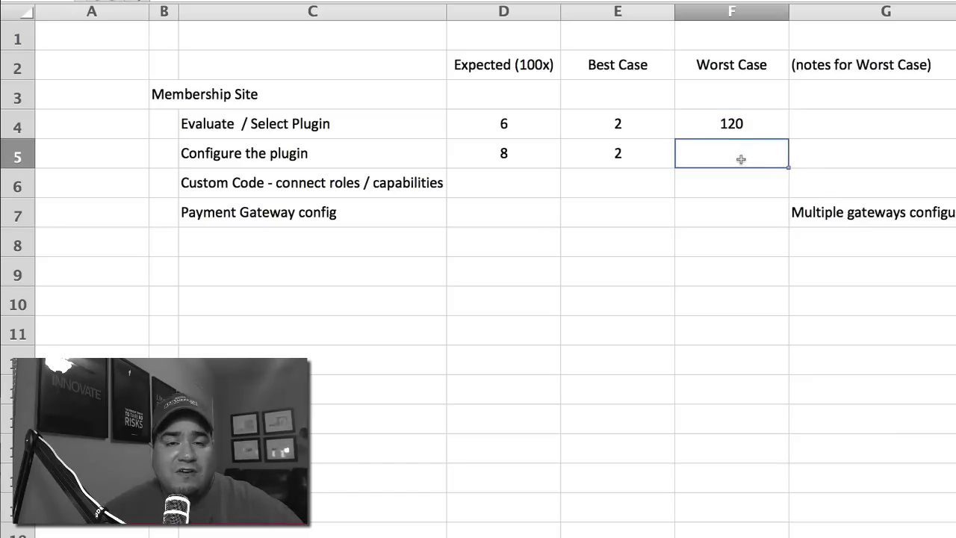
left_click(736, 127)
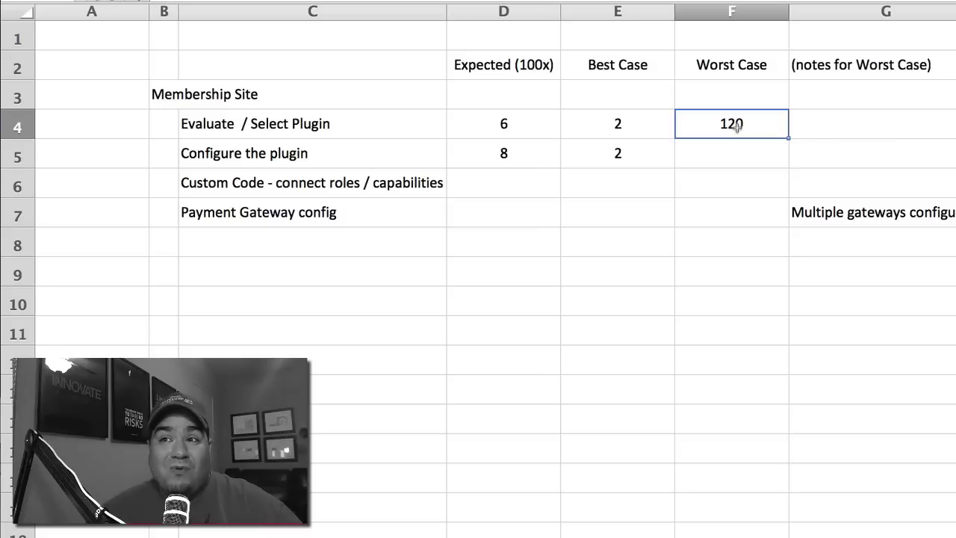
left_click(732, 163)
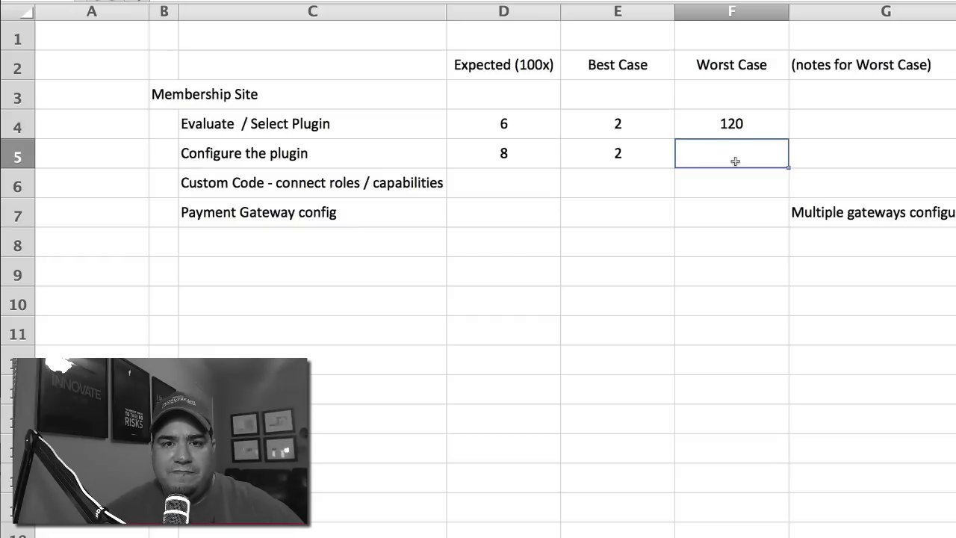
type("40")
key("Left")
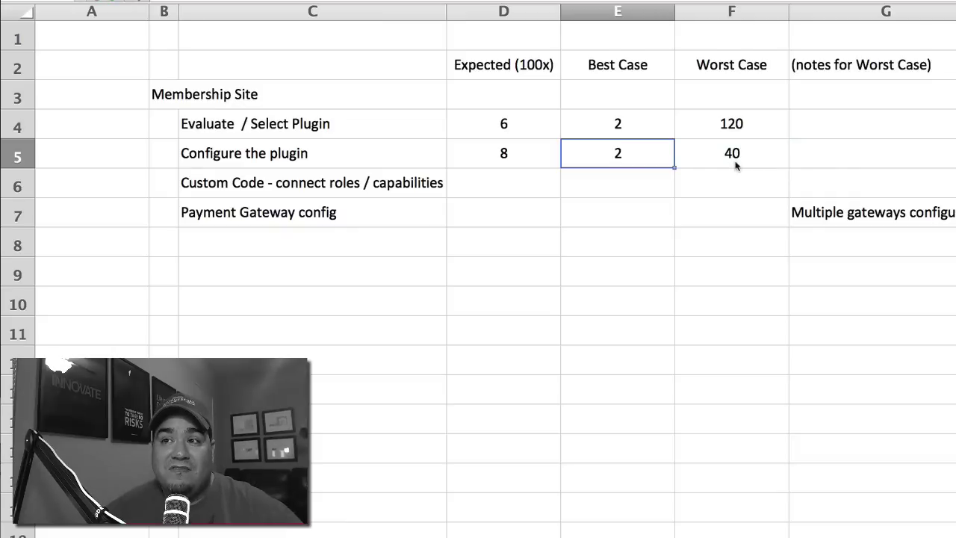
key("Down")
key("Left")
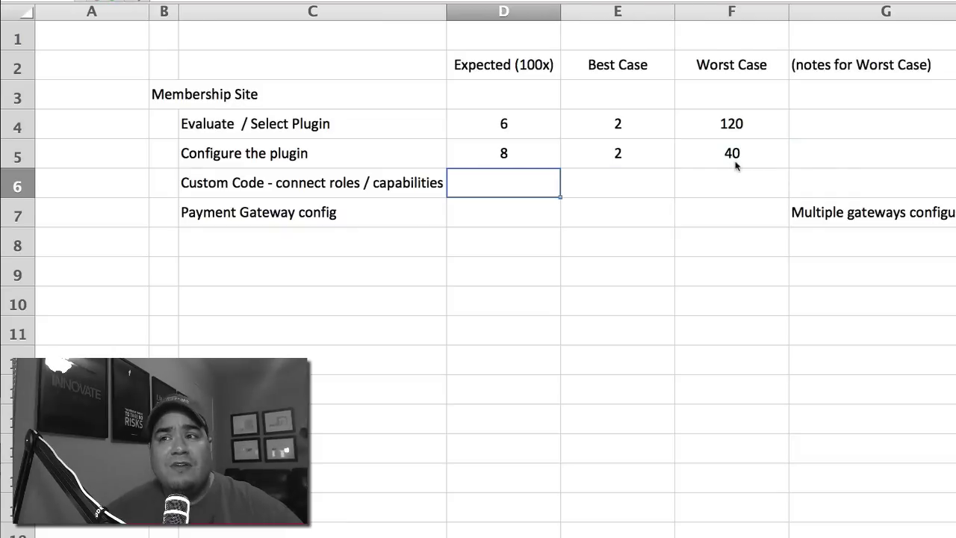
key("Down")
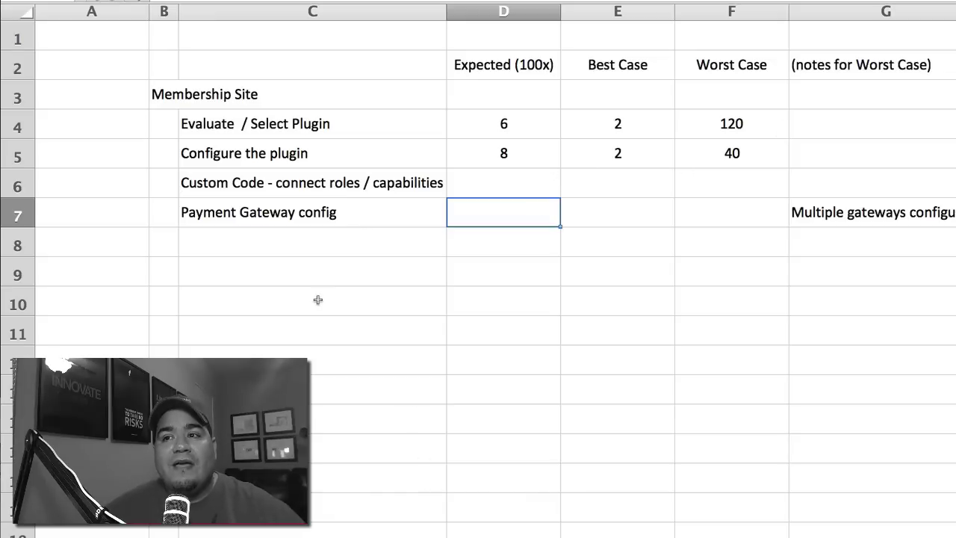
Step: Insert an empty column between the Worst Case column and the worst-case notes column
scroll(799, 133, "right", 2)
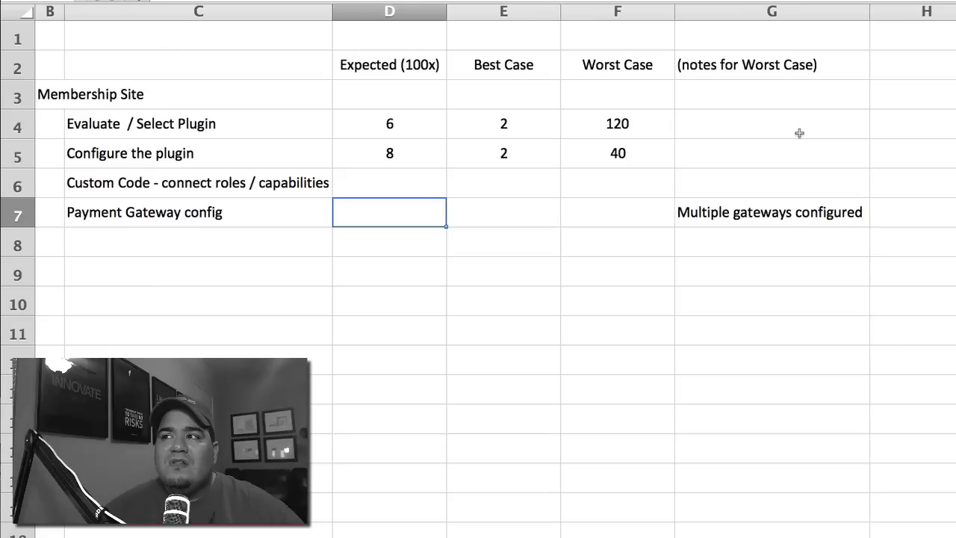
left_click(733, 12)
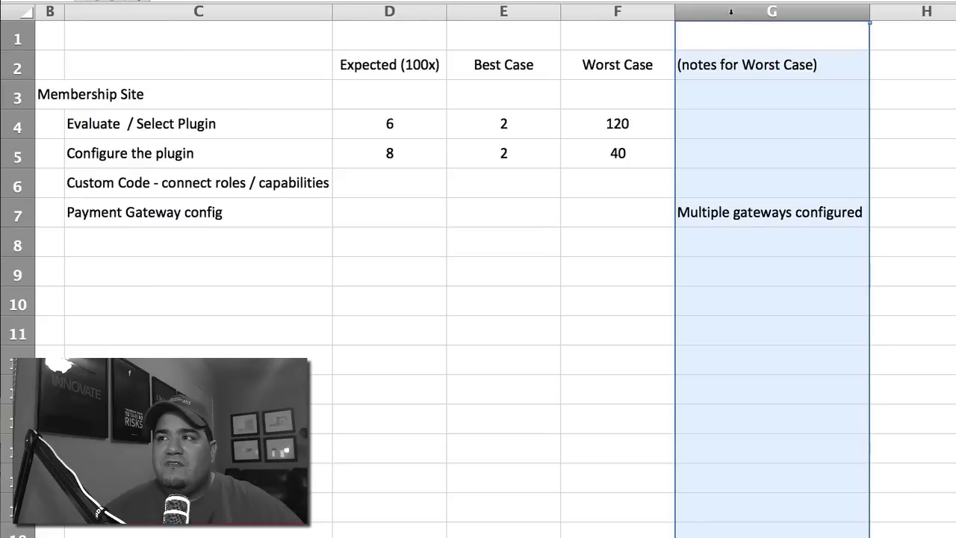
right_click(731, 14)
left_click(757, 74)
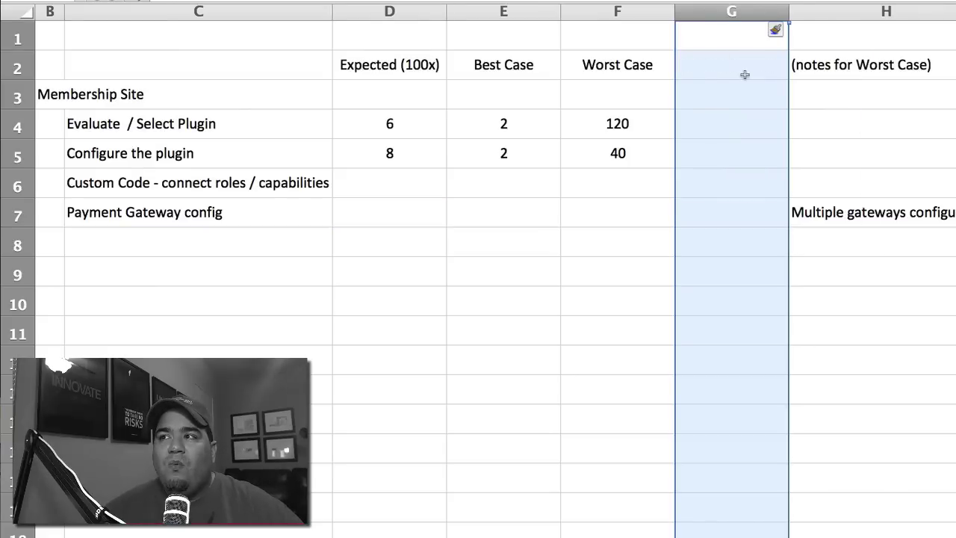
Step: Enter the heading "3 pt estimate" in cell G2 and format the whole of column G in light green
left_click(714, 65)
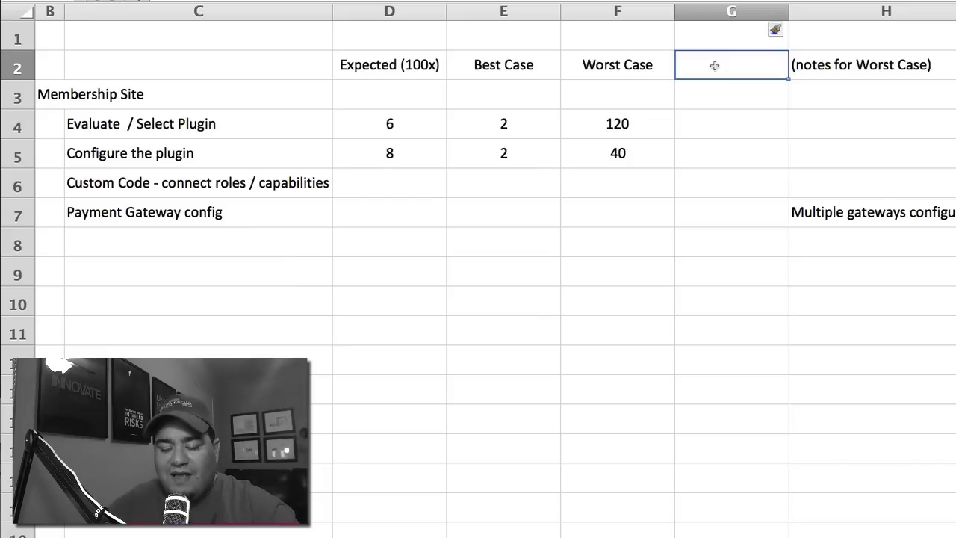
type("2")
key("BackSpace")
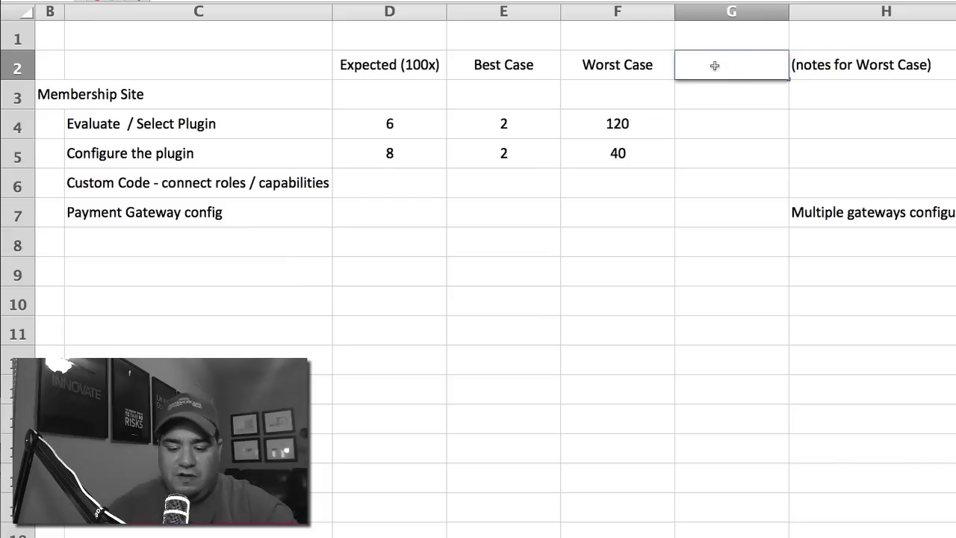
type("3 pt est")
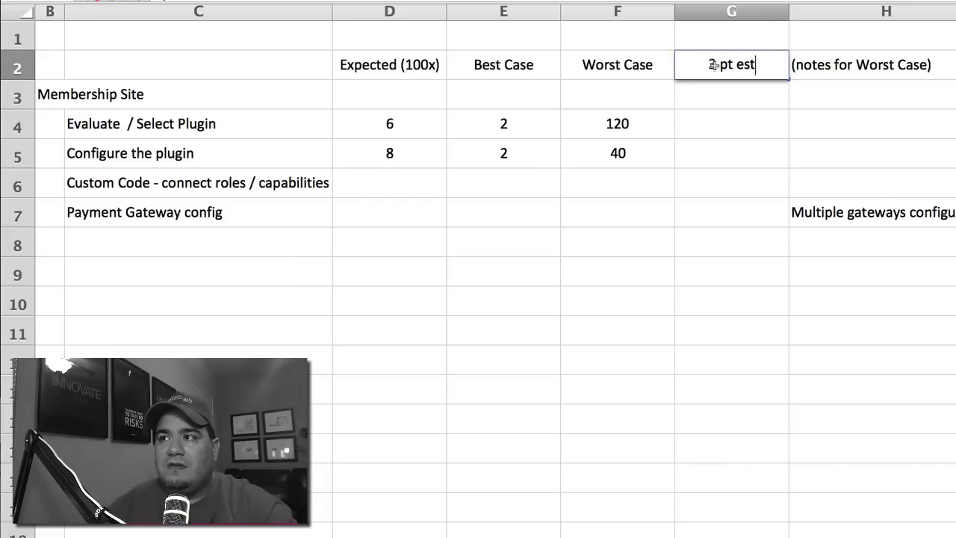
key("Escape")
type("imate")
key("Return")
left_click(709, 15)
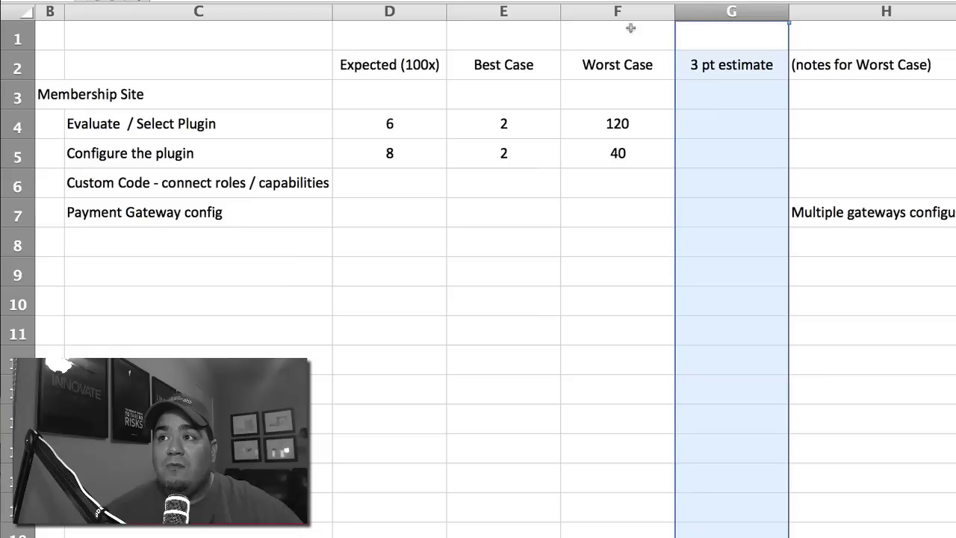
Step: Enter the three-point estimate formula =(D4*4+E4+F4)/6 in cell G4 for the Evaluate / Select Plugin task
left_click(732, 124)
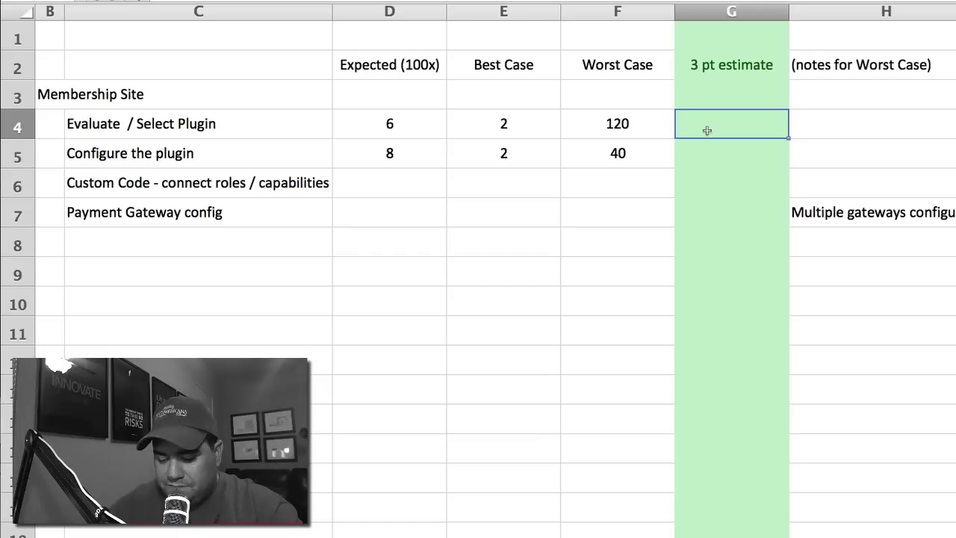
type("(")
key("BackSpace")
type("=(")
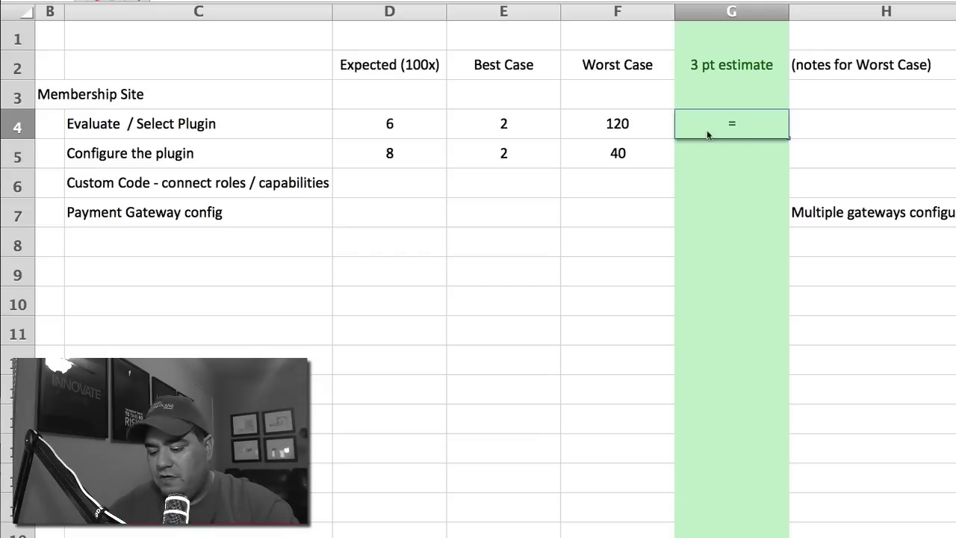
left_click(415, 123)
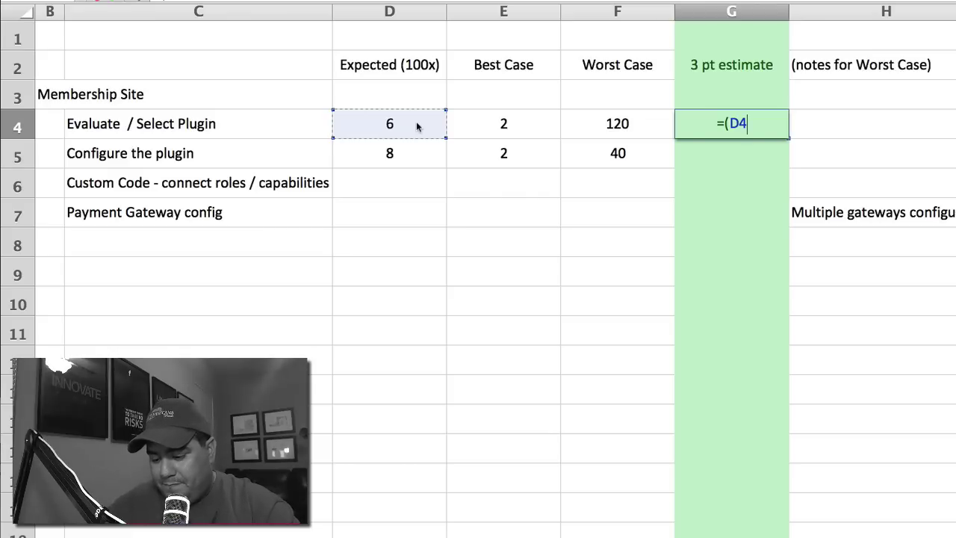
type("*4")
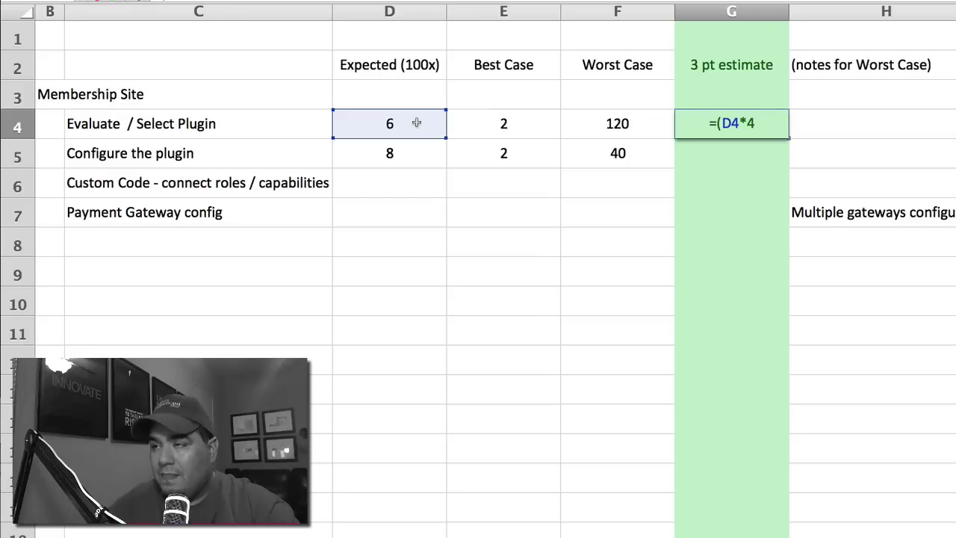
type("+")
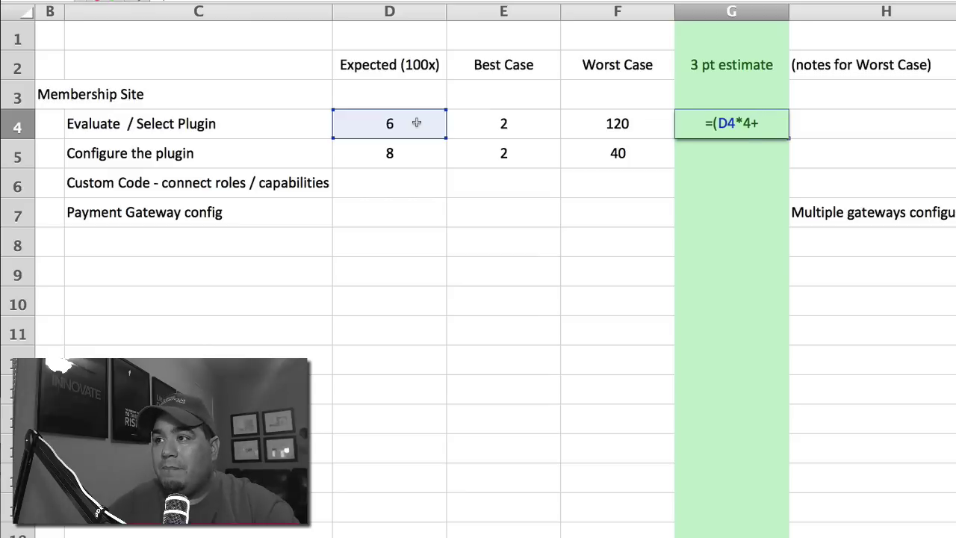
left_click(493, 127)
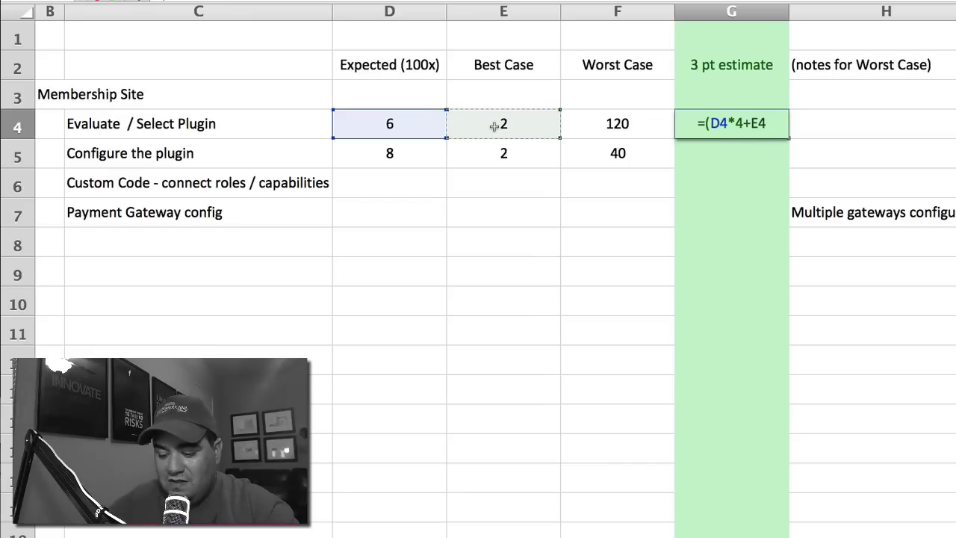
type("+")
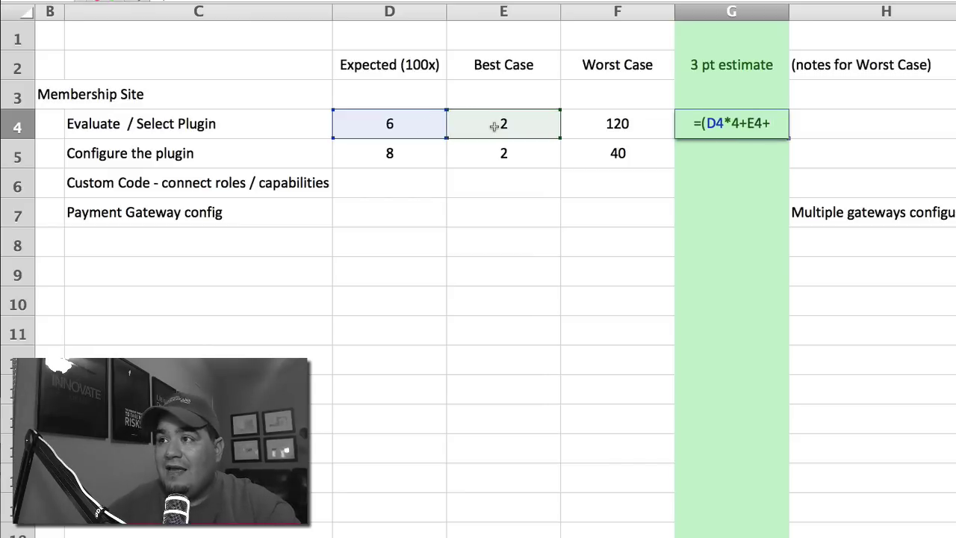
left_click(631, 124)
type(")")
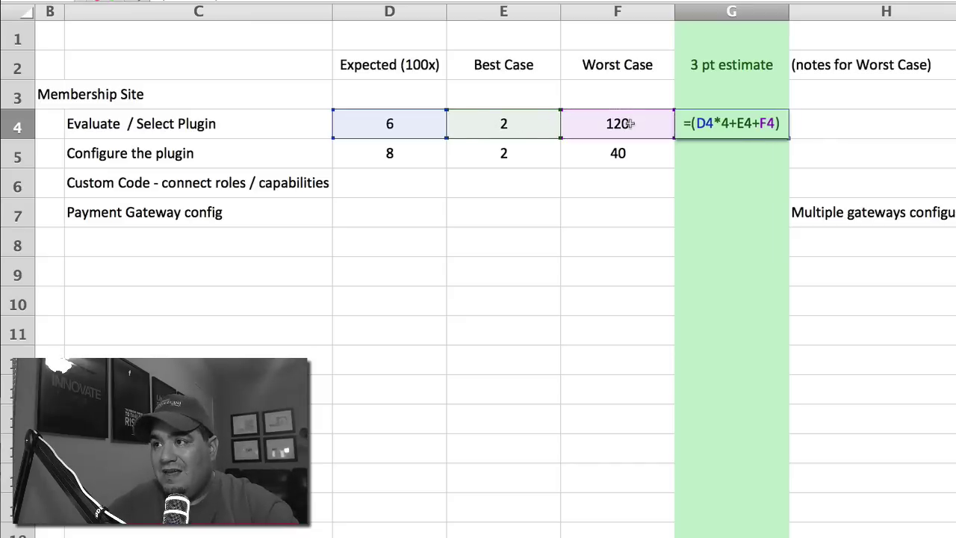
type("/6")
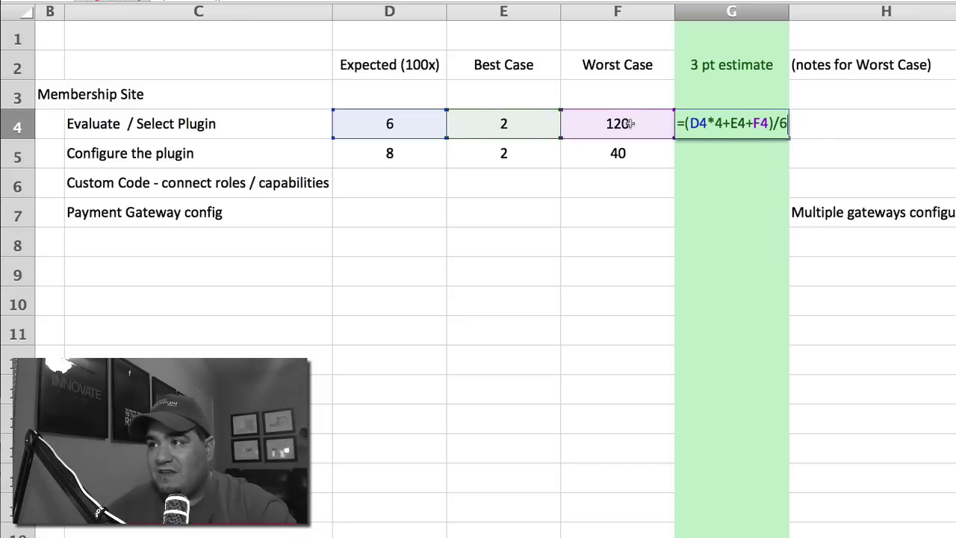
key("Return")
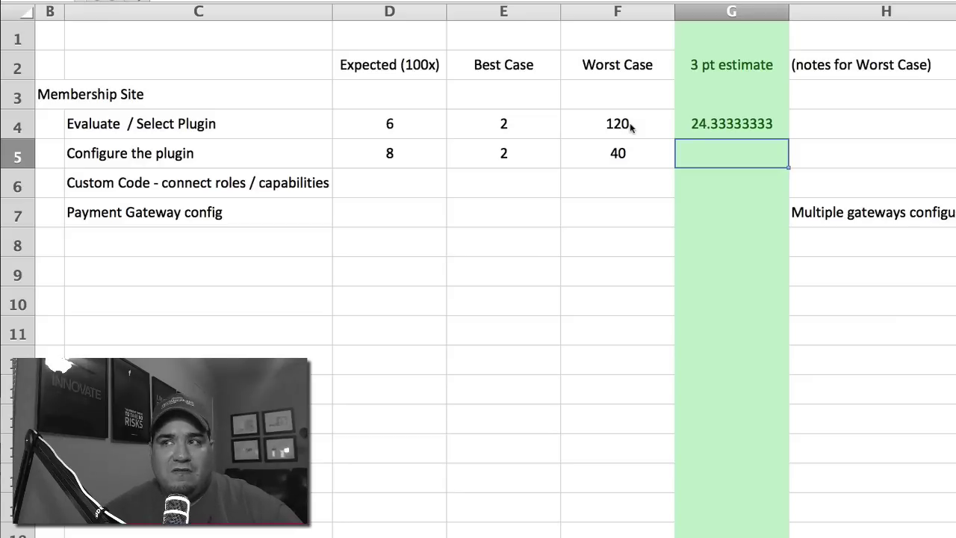
Step: Fill the three-point estimate formula from G4 down through G7
key("Up")
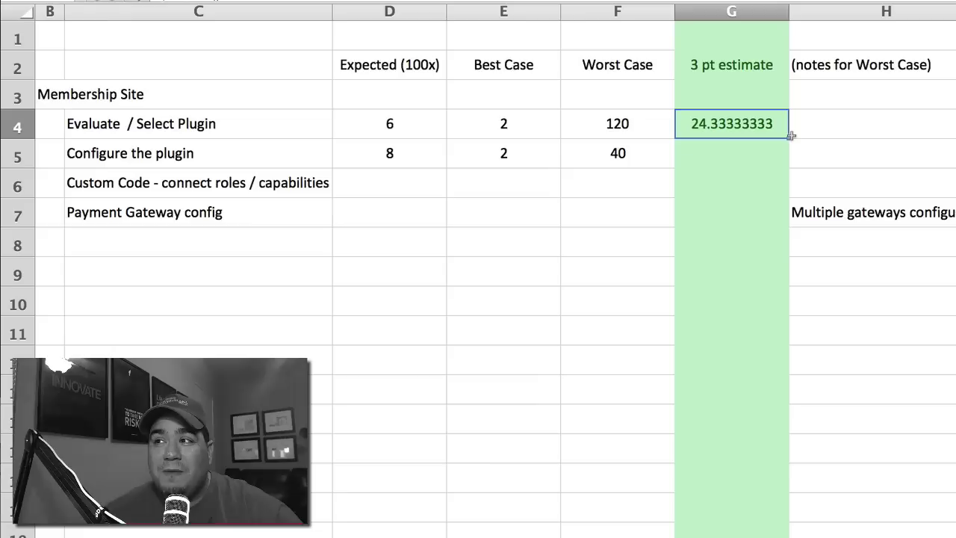
left_click_drag(787, 138, 786, 224)
left_click(832, 325)
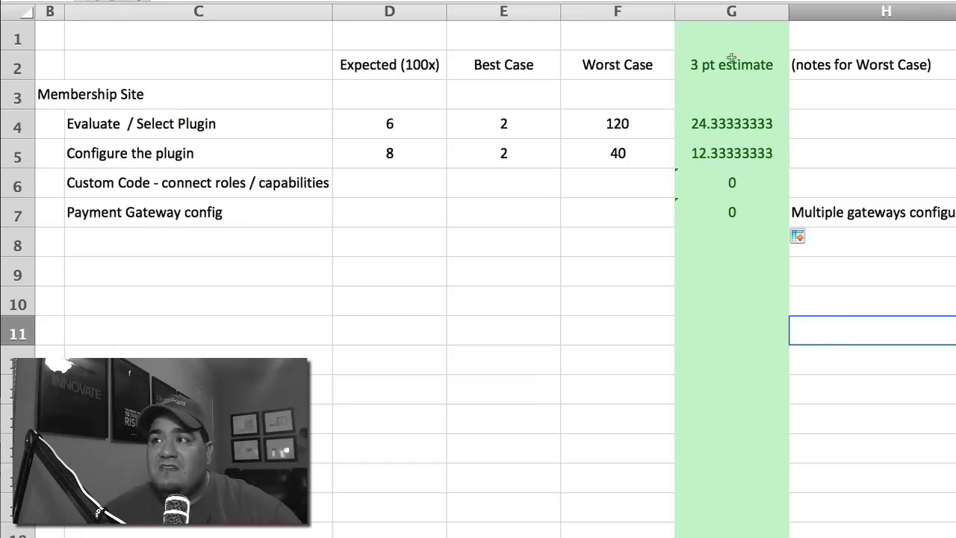
Step: Reduce the three-point estimates in G4 through G7 to one decimal place
left_click(731, 12)
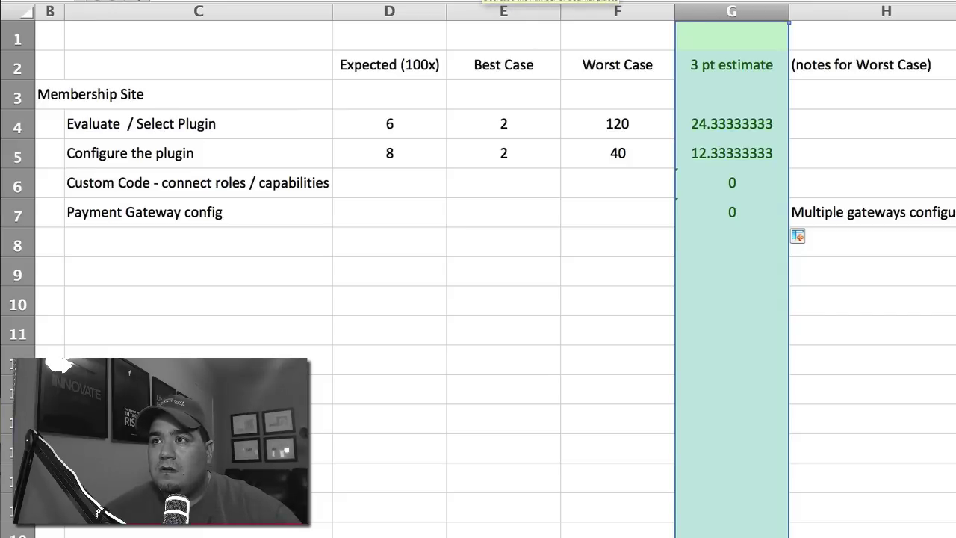
left_click_drag(706, 124, 720, 211)
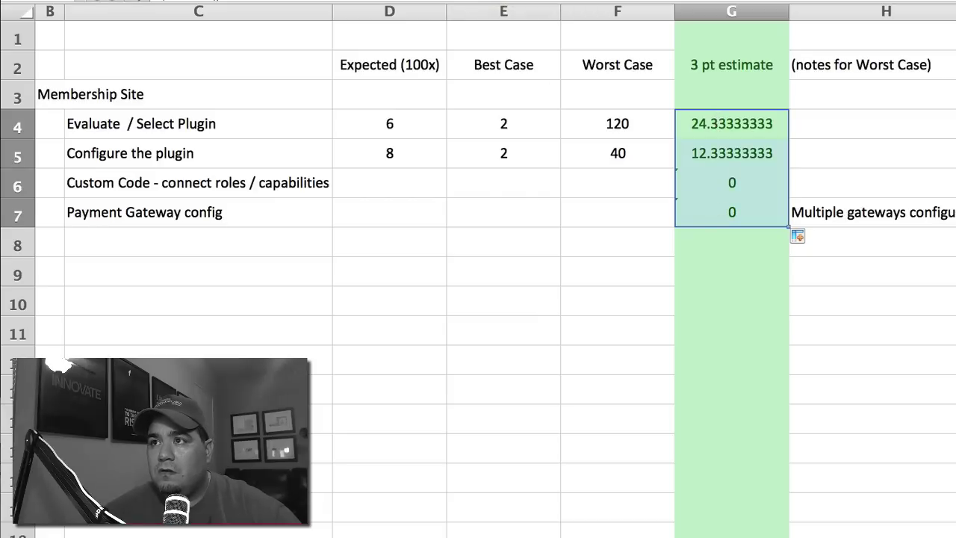
left_click(82, 0)
left_click(492, 0)
left_click(493, 0)
left_click(493, 0)
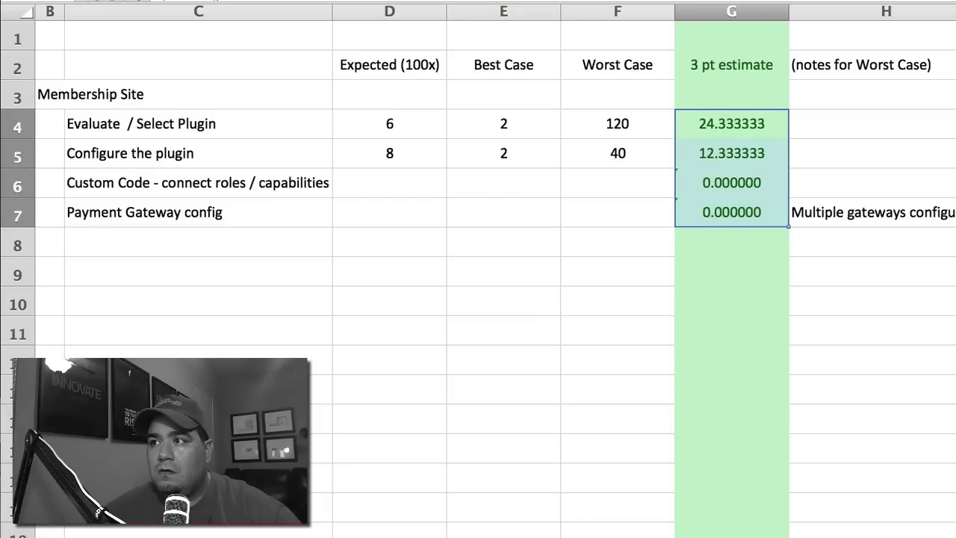
left_click(493, 0)
left_click(493, 0)
left_click(493, 0)
left_click(493, 0)
left_click(493, 0)
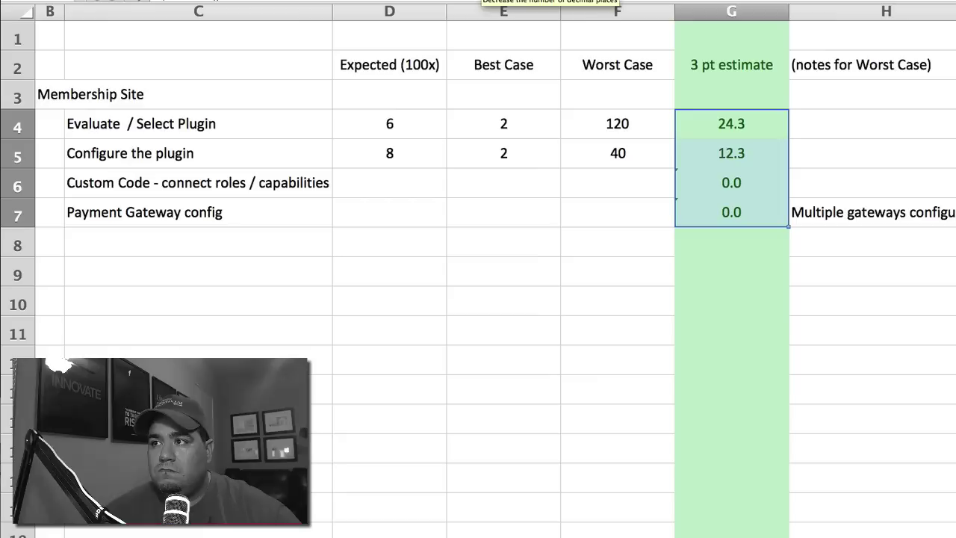
left_click(758, 266)
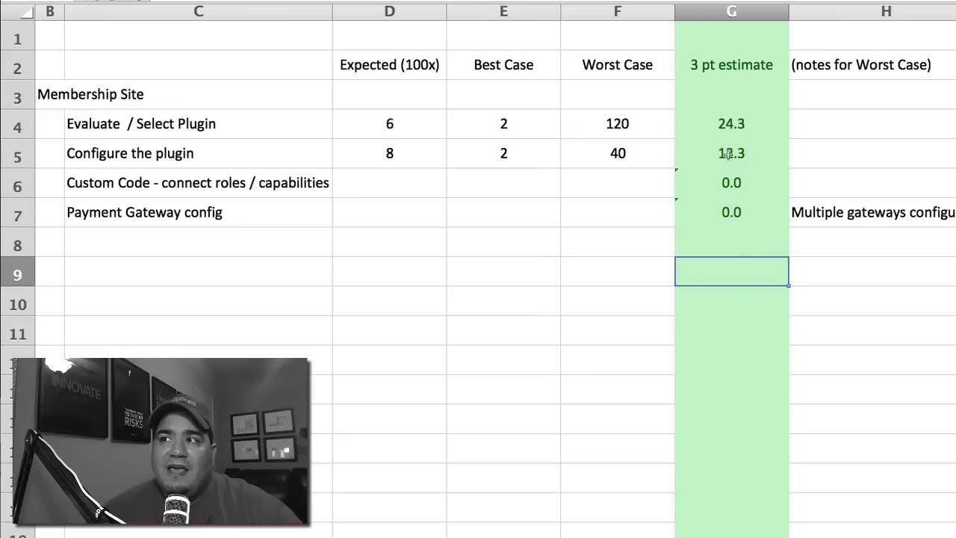
left_click(483, 129)
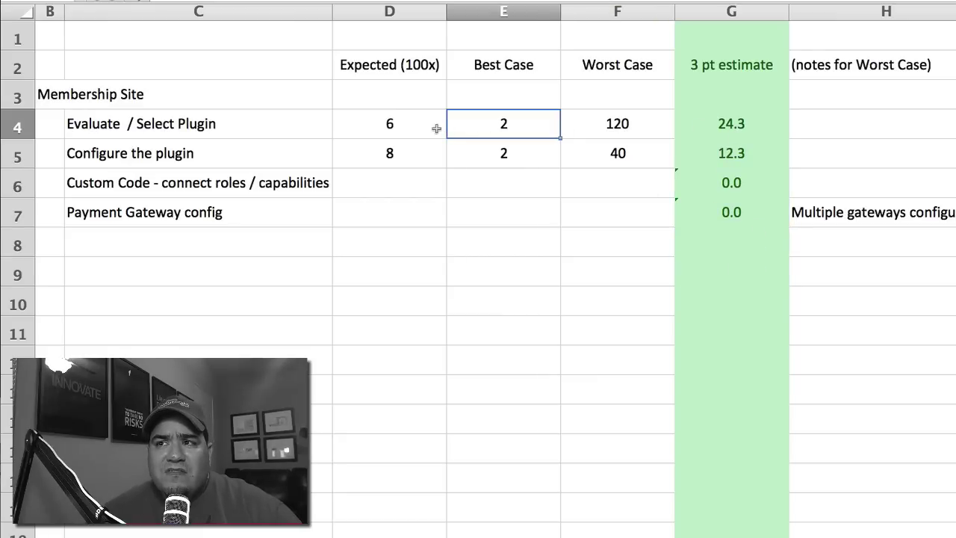
left_click(434, 129)
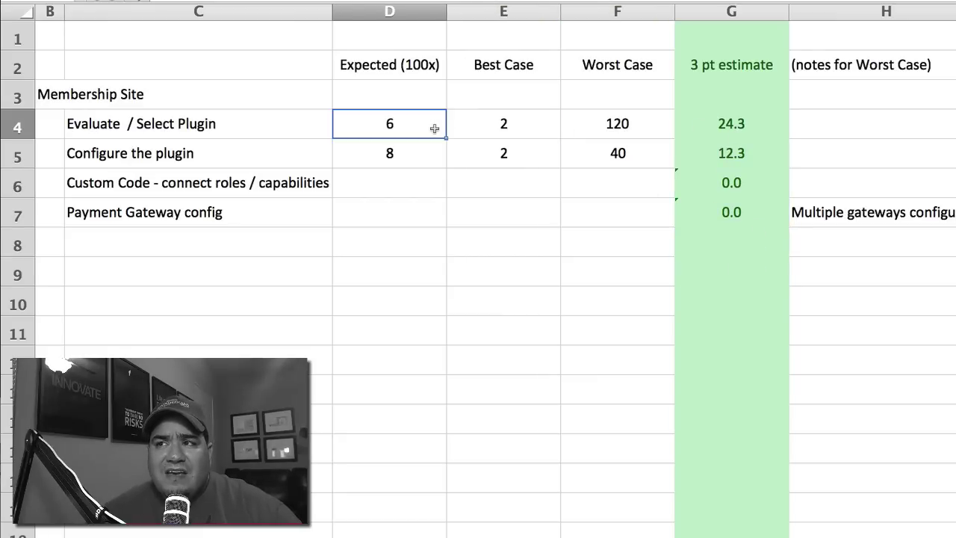
left_click(734, 127)
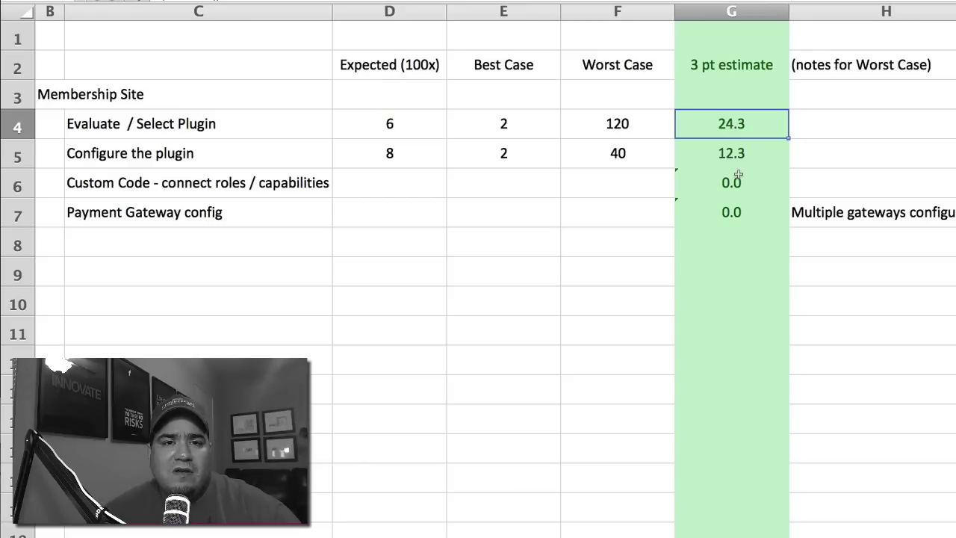
left_click(640, 126)
left_click(633, 157)
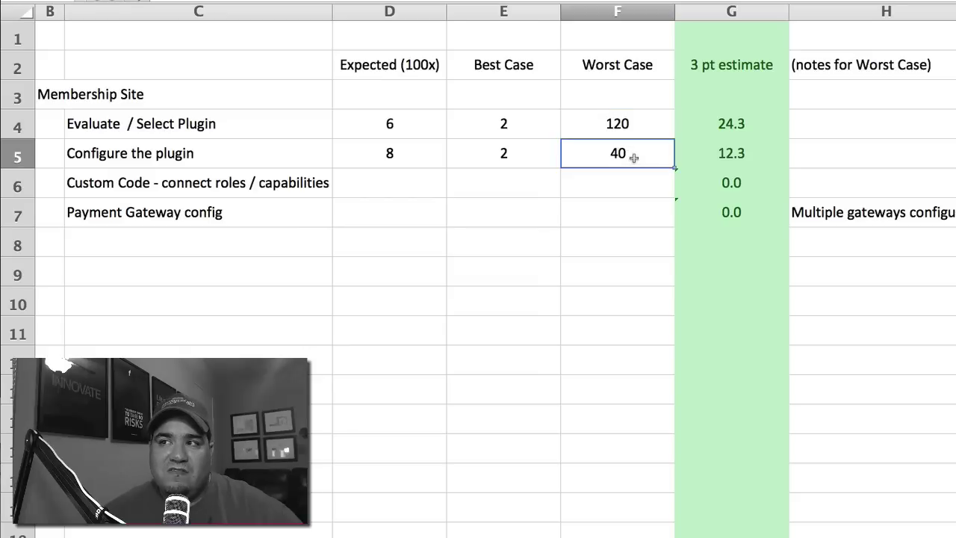
Step: Enter the comparison headings "Easy", "Normal" and "Harder" in cells D10, E10 and F10 below the task list
left_click(390, 305)
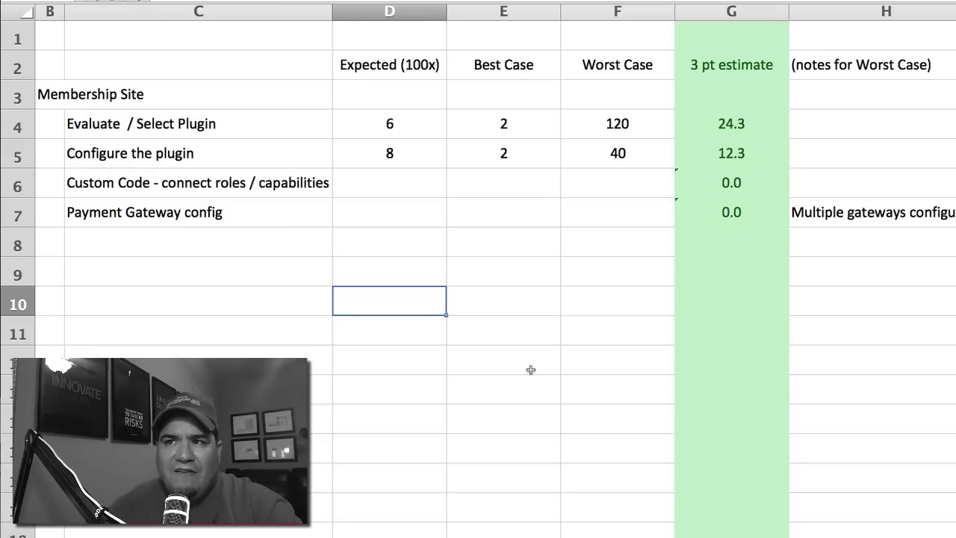
type("Easy")
key("Tab")
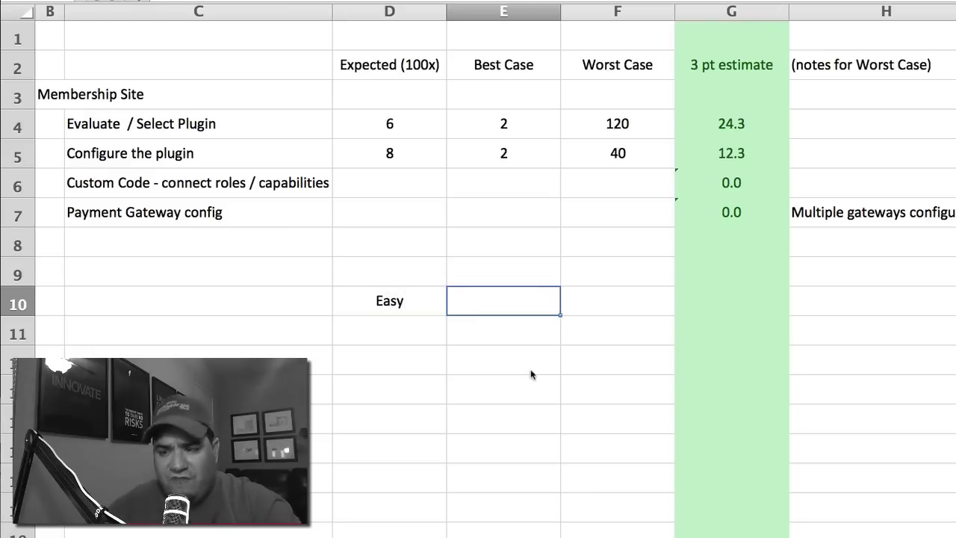
type("Normal")
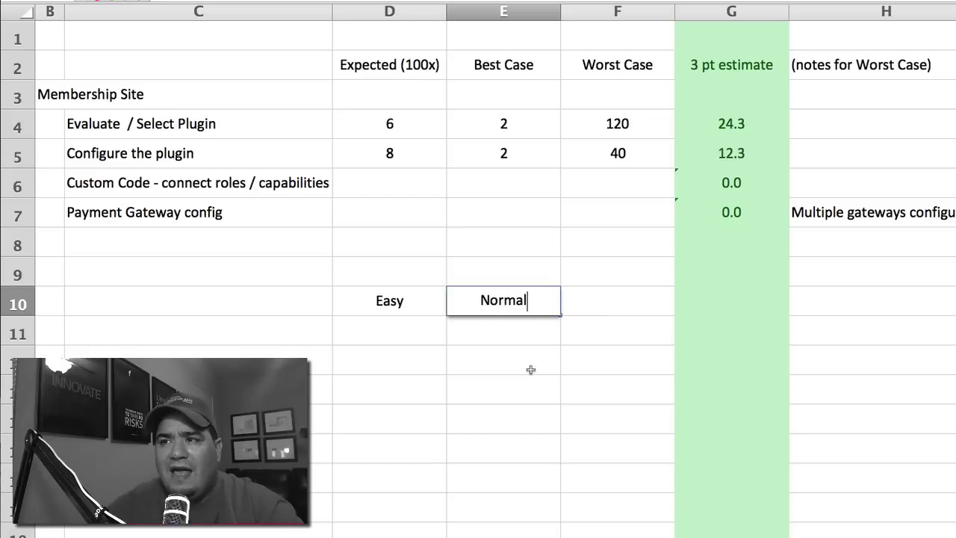
key("Tab")
type("Harder")
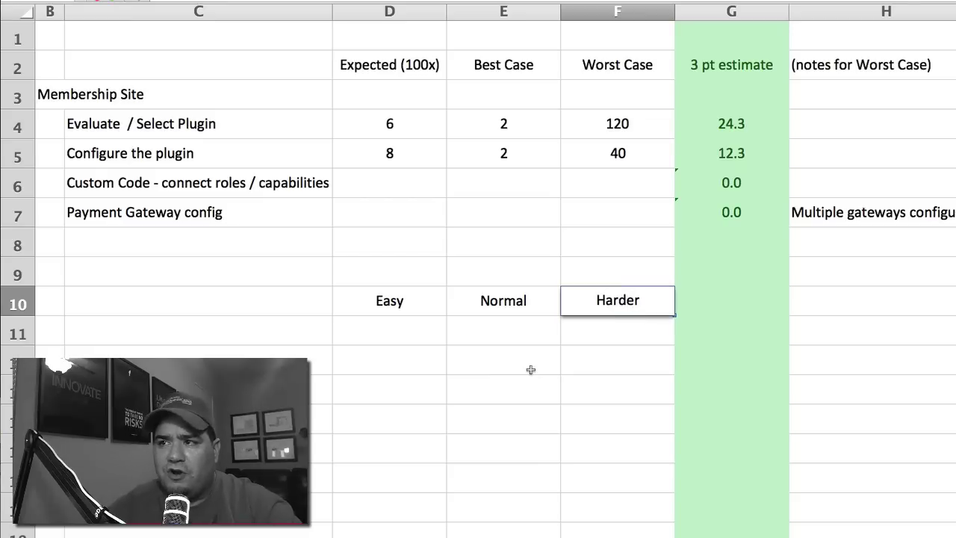
key("Return")
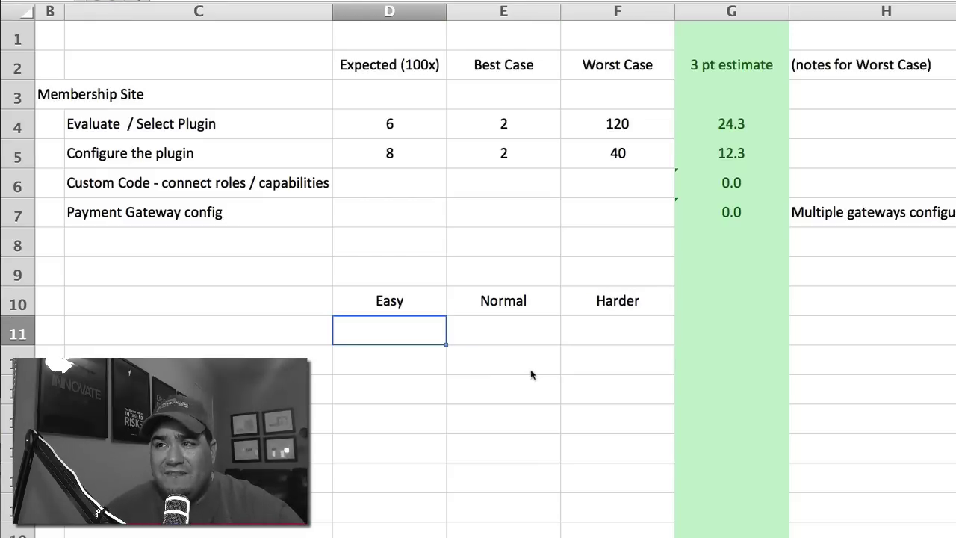
Step: Enter 4, 6 and 8 in cells D11 to F11 as the Easy, Normal and Harder values
type("4")
key("Tab")
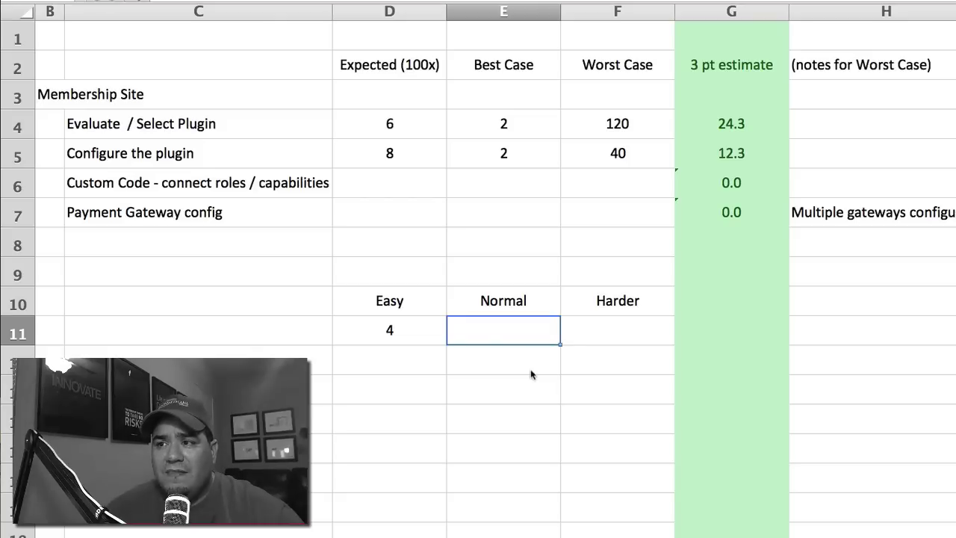
type("6")
key("Tab")
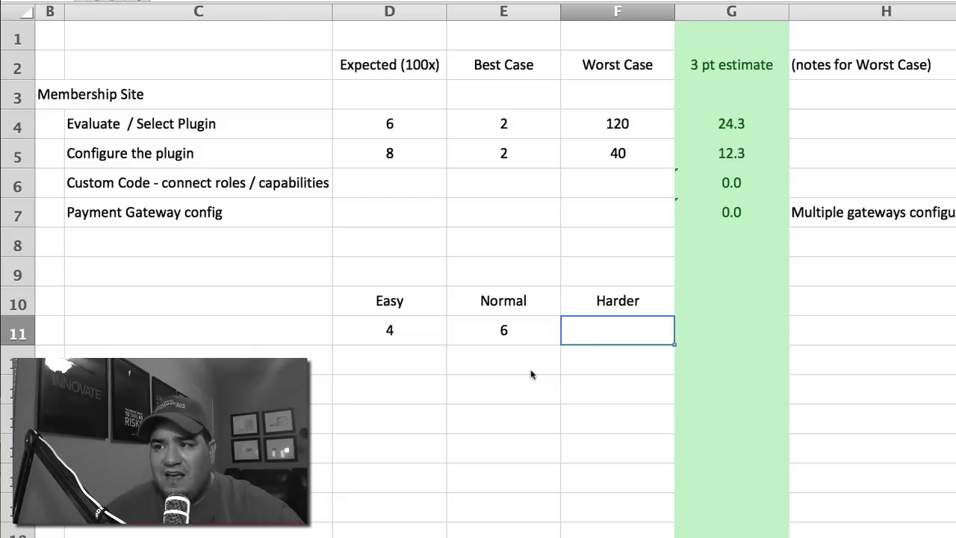
type("8")
key("Tab")
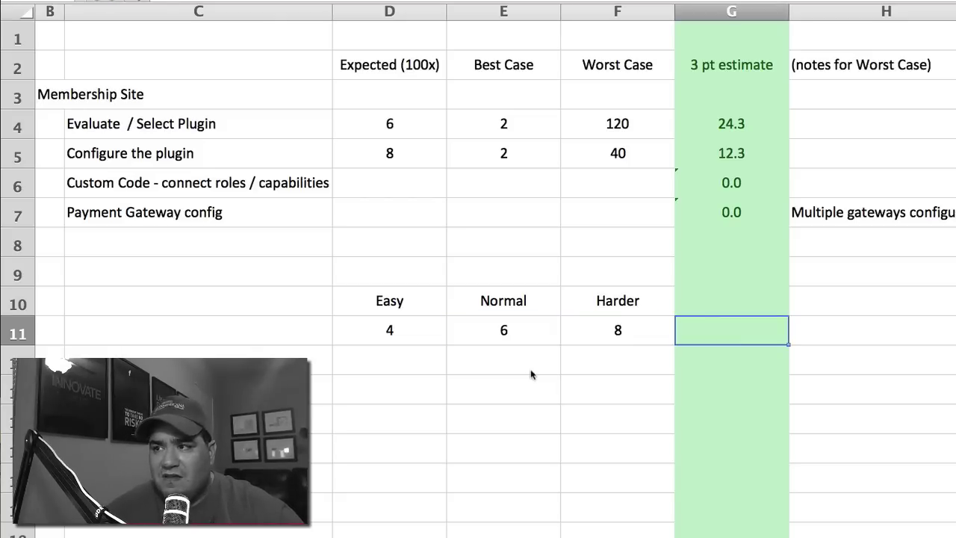
Step: Enter the simple average formula =(sum(D11:F11)/3) in cell G11 for the Easy, Normal and Harder values
type("=(su")
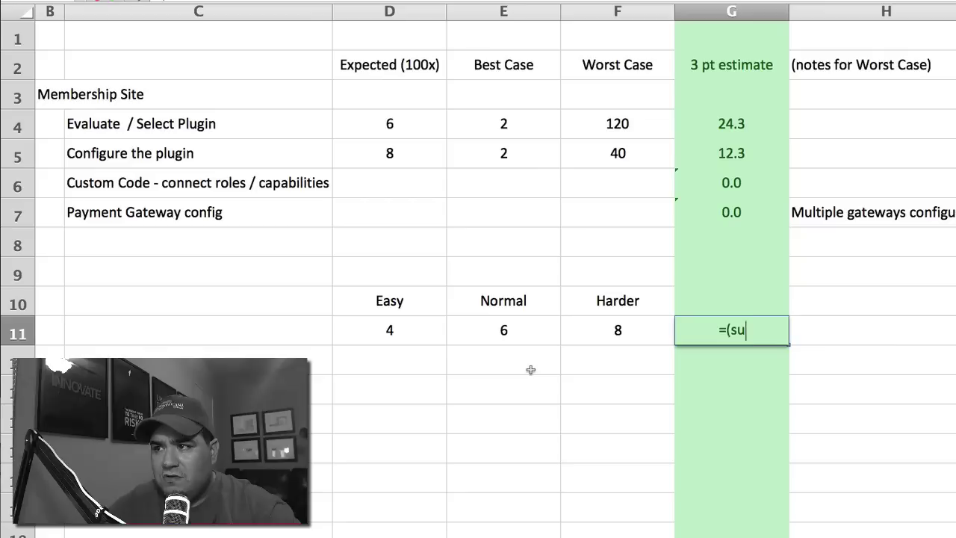
type("m(")
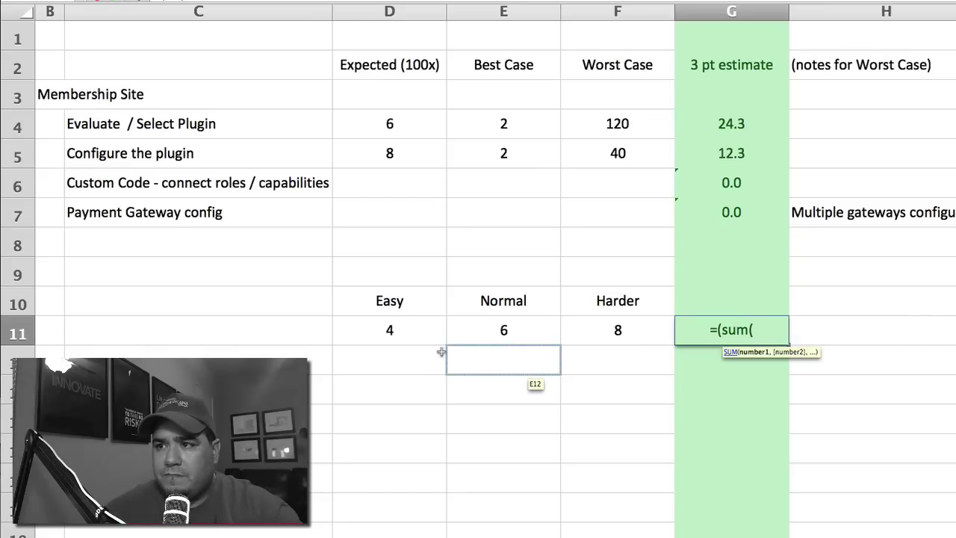
left_click_drag(438, 338, 633, 340)
type(")")
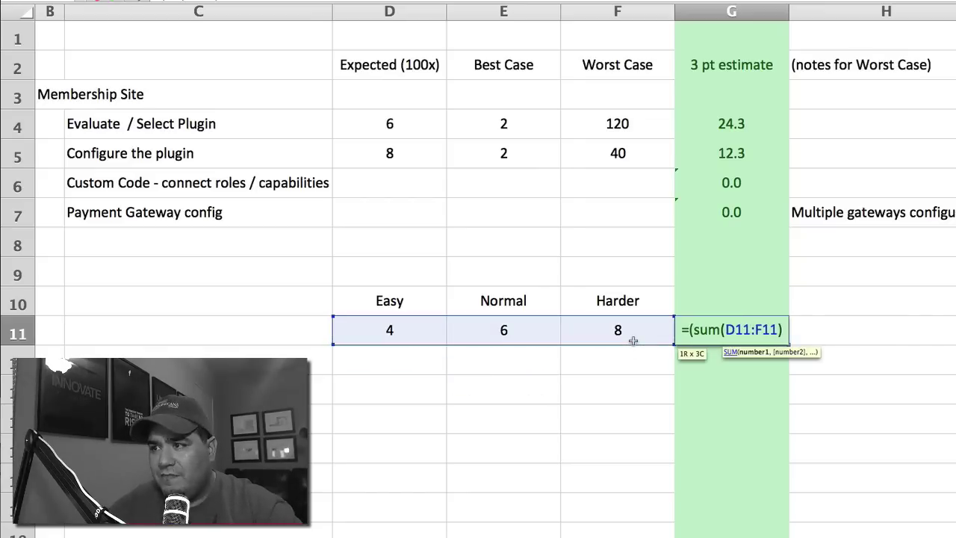
type("/3)")
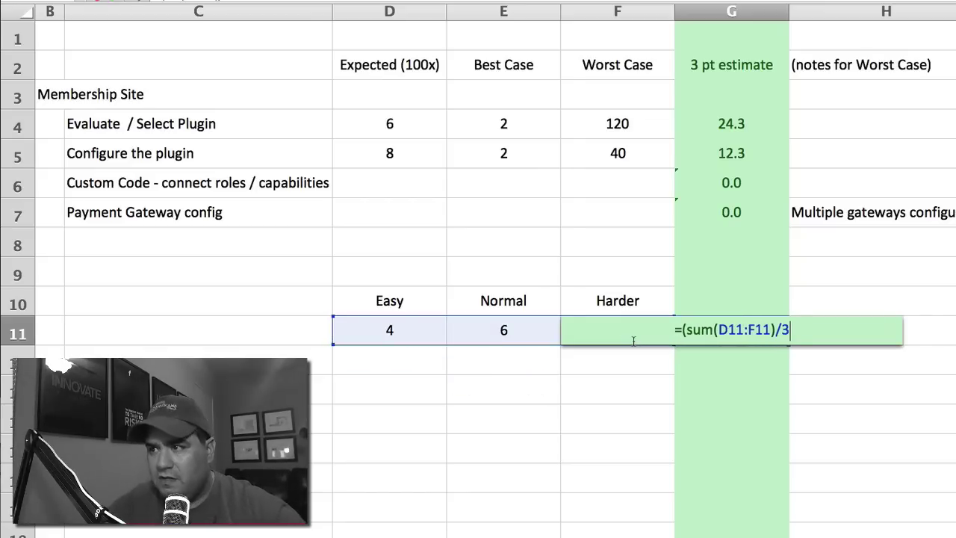
key("Return")
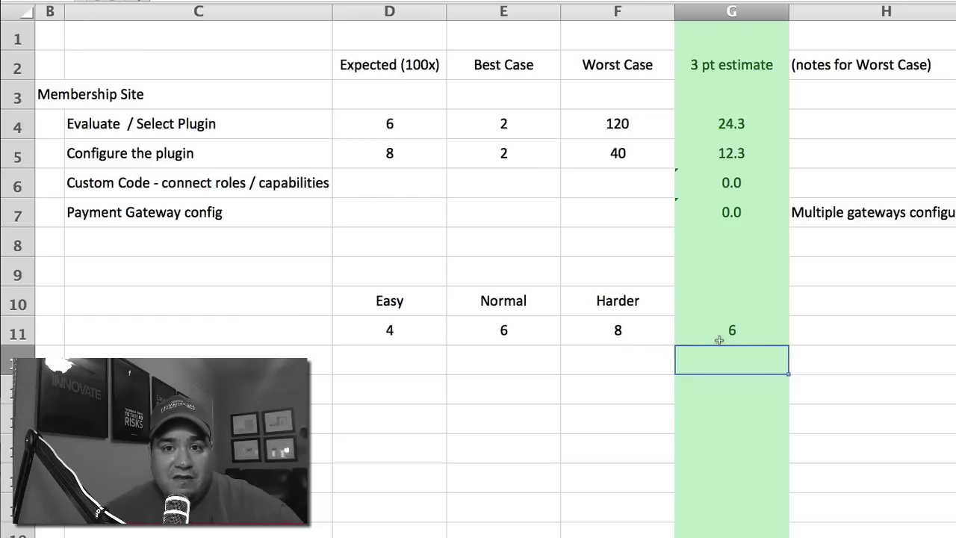
Step: Compare the simple average in G11 with the three-point estimate in G4 and the Evaluate / Select Plugin values in D4 to F4
left_click(506, 339)
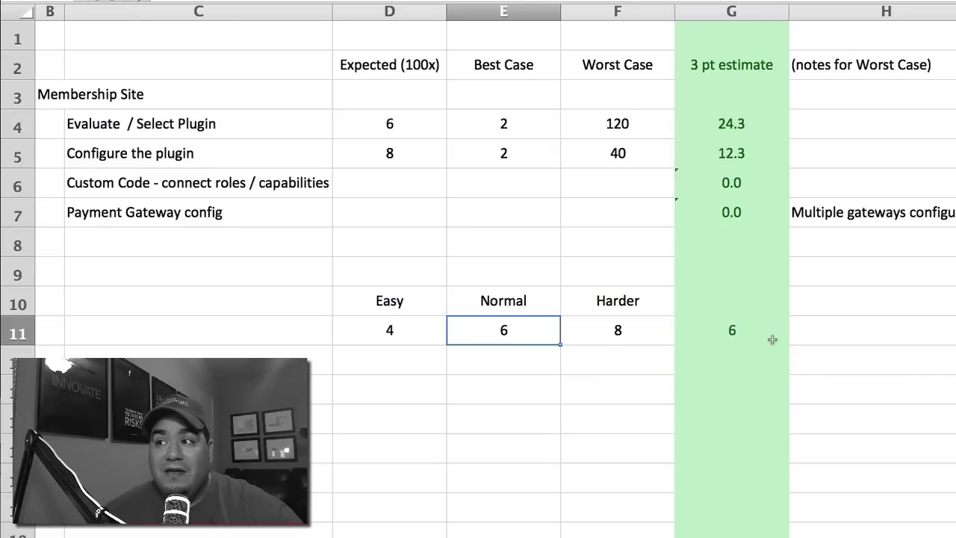
left_click(744, 334)
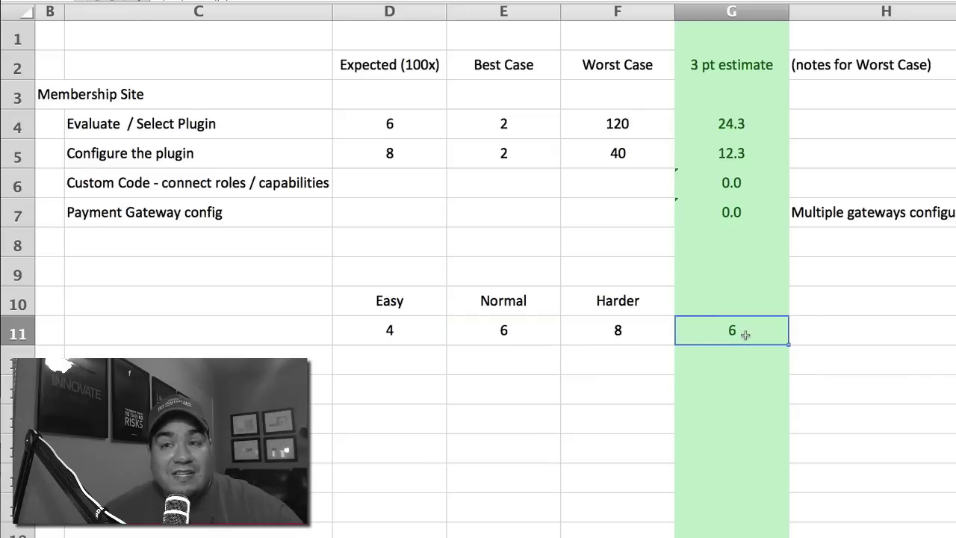
left_click(738, 122)
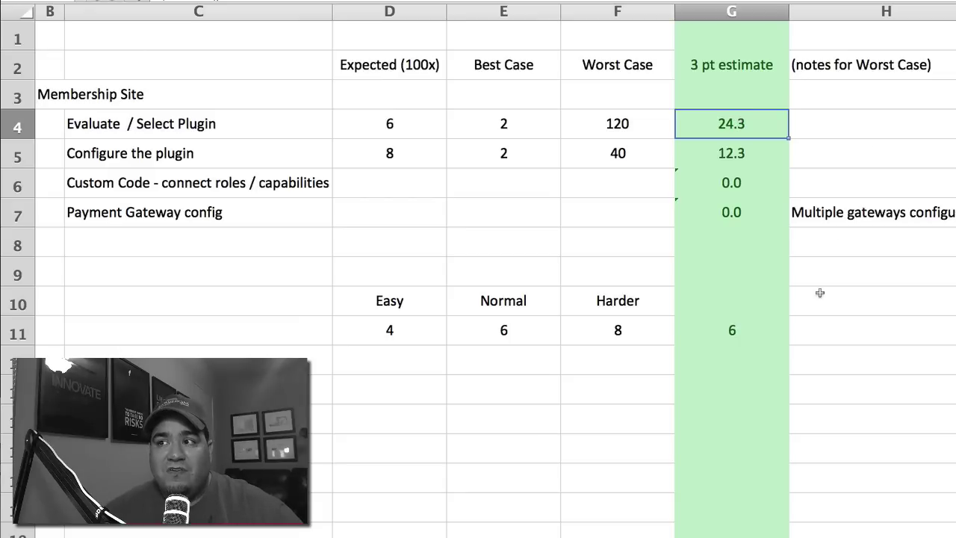
left_click(735, 333)
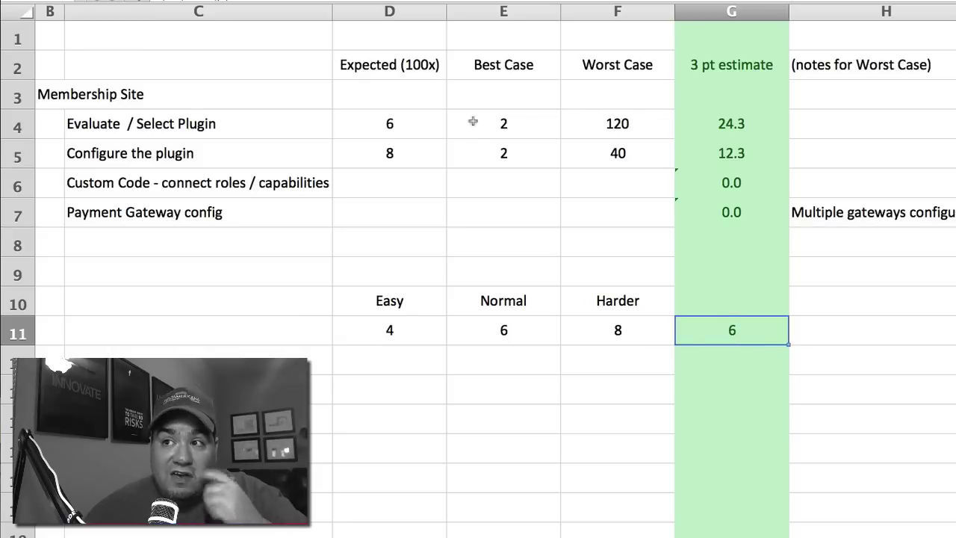
left_click(402, 124)
left_click(478, 123)
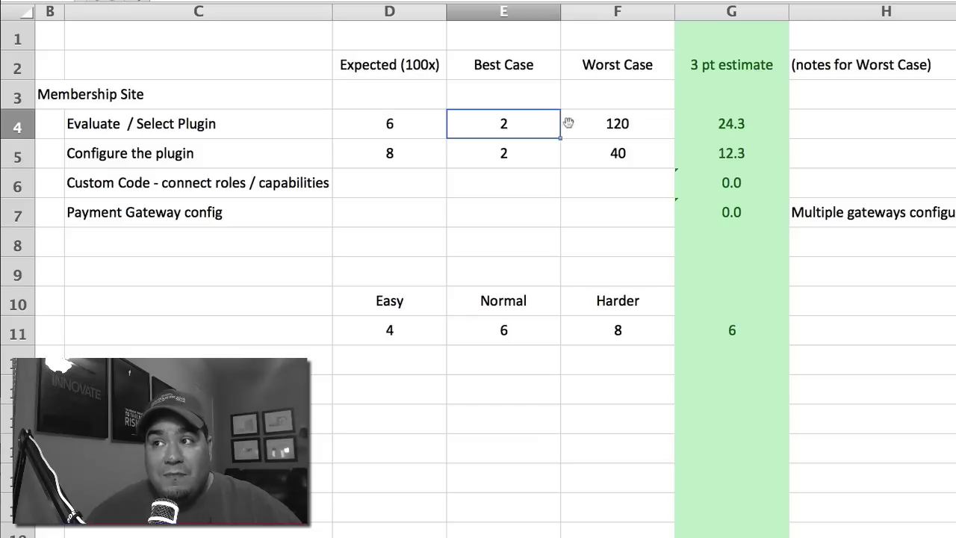
left_click(612, 123)
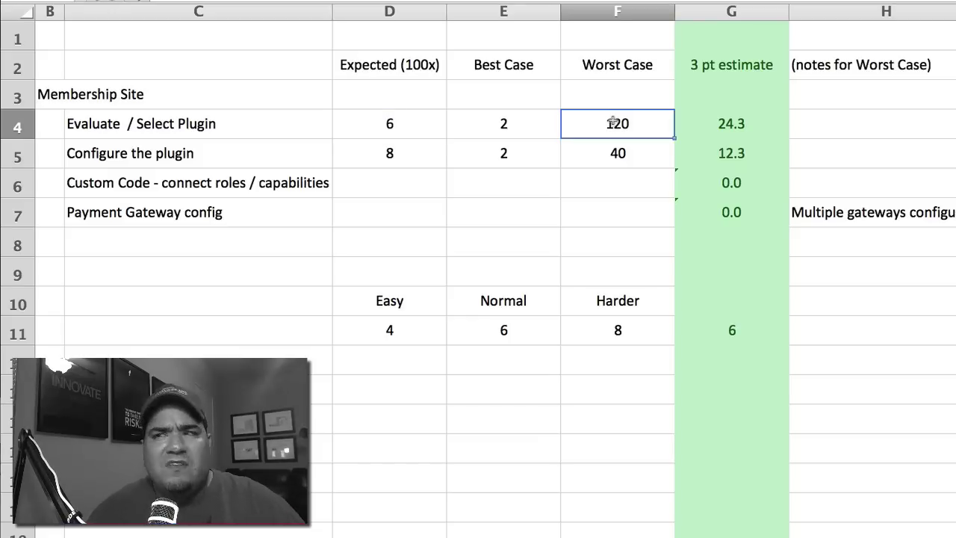
left_click(715, 123)
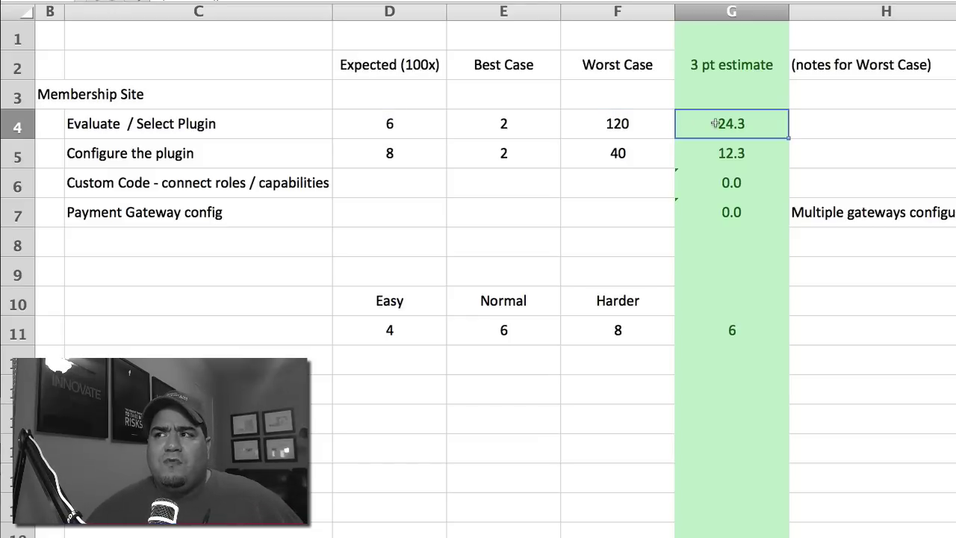